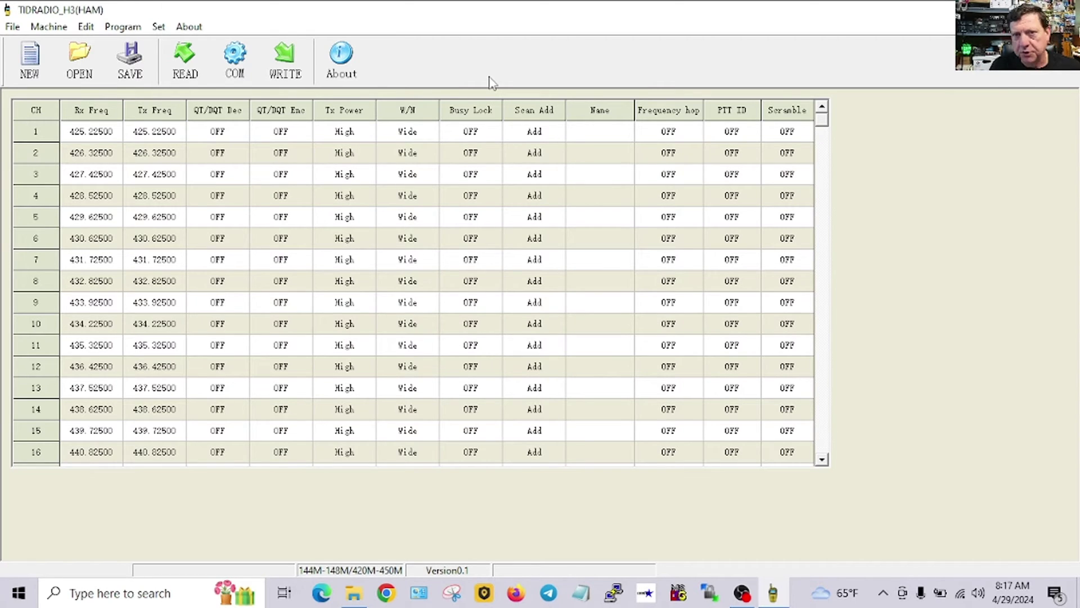
Read the radio's memory over COM11 into the software, filling channels 1–6
{"action": "left_click", "coordinate": [237, 69]}
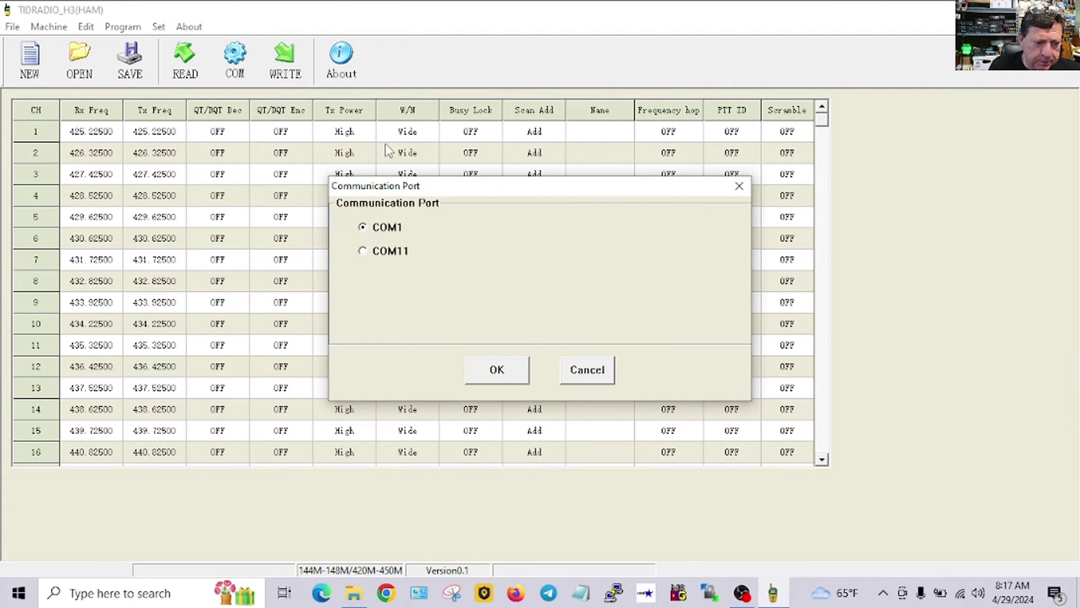
{"action": "left_click", "coordinate": [363, 252]}
{"action": "left_click", "coordinate": [497, 369]}
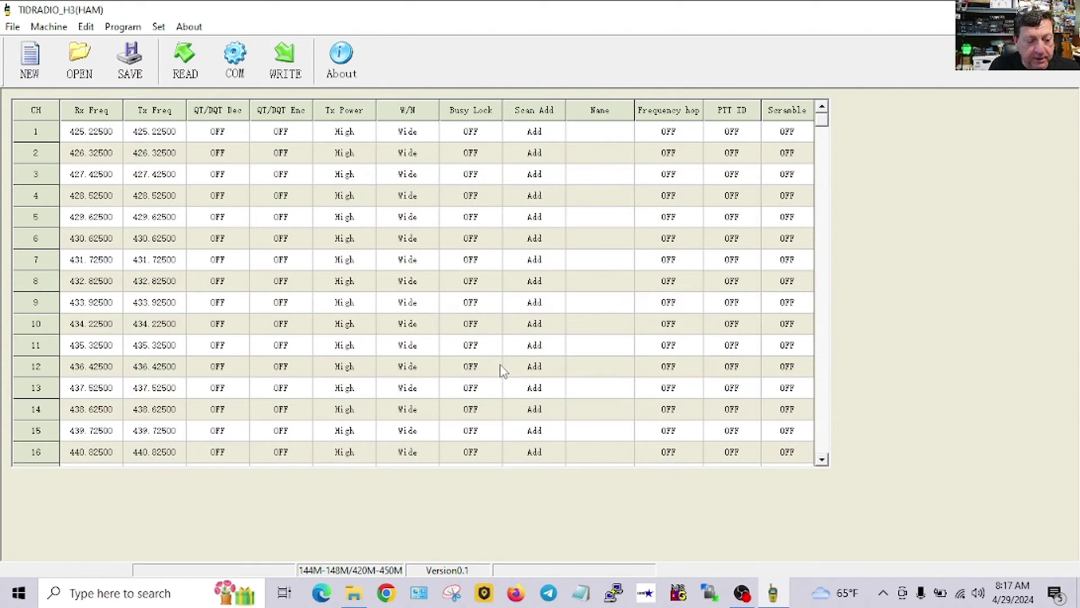
{"action": "left_click", "coordinate": [185, 59]}
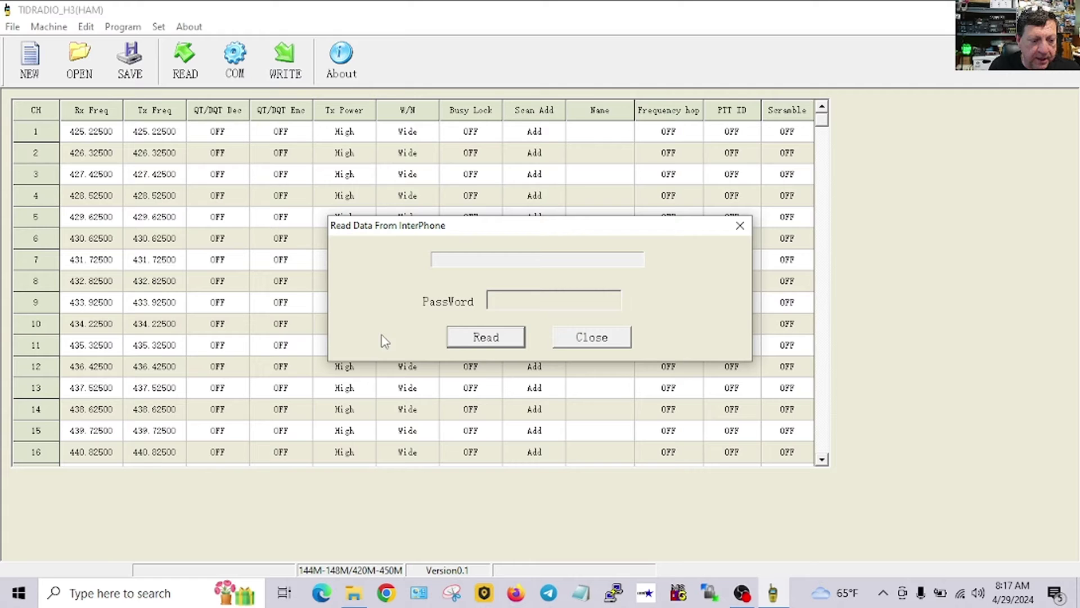
{"action": "left_click", "coordinate": [464, 340]}
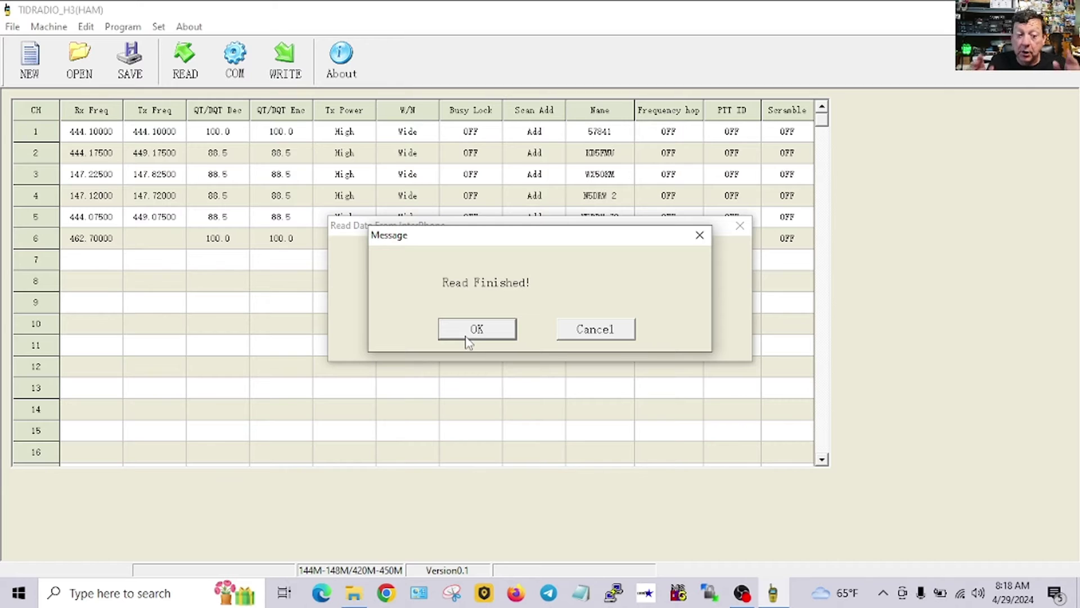
{"action": "left_click", "coordinate": [467, 335]}
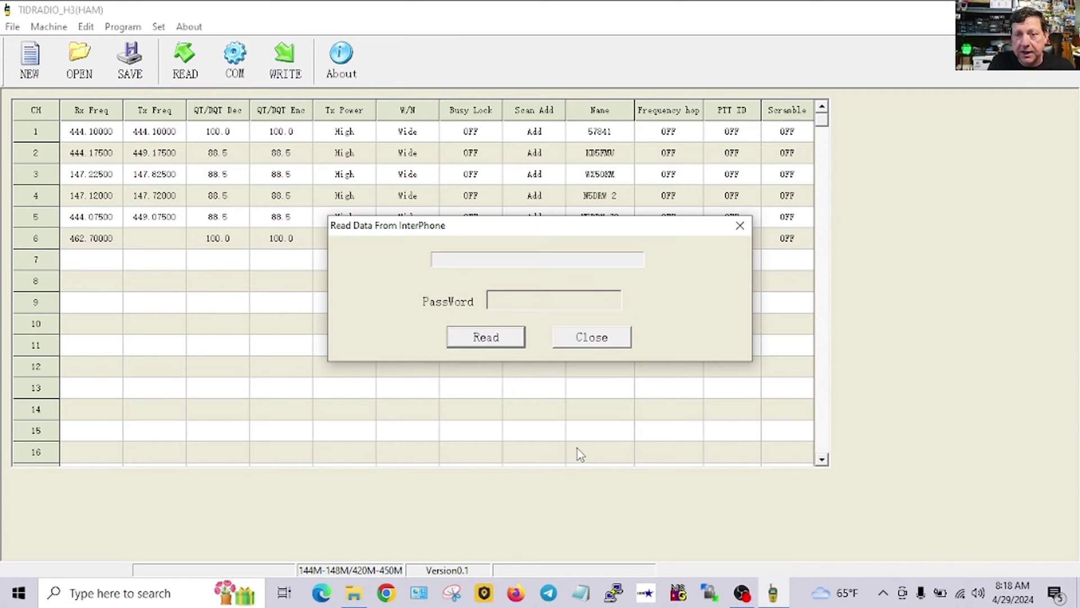
{"action": "left_click", "coordinate": [557, 337]}
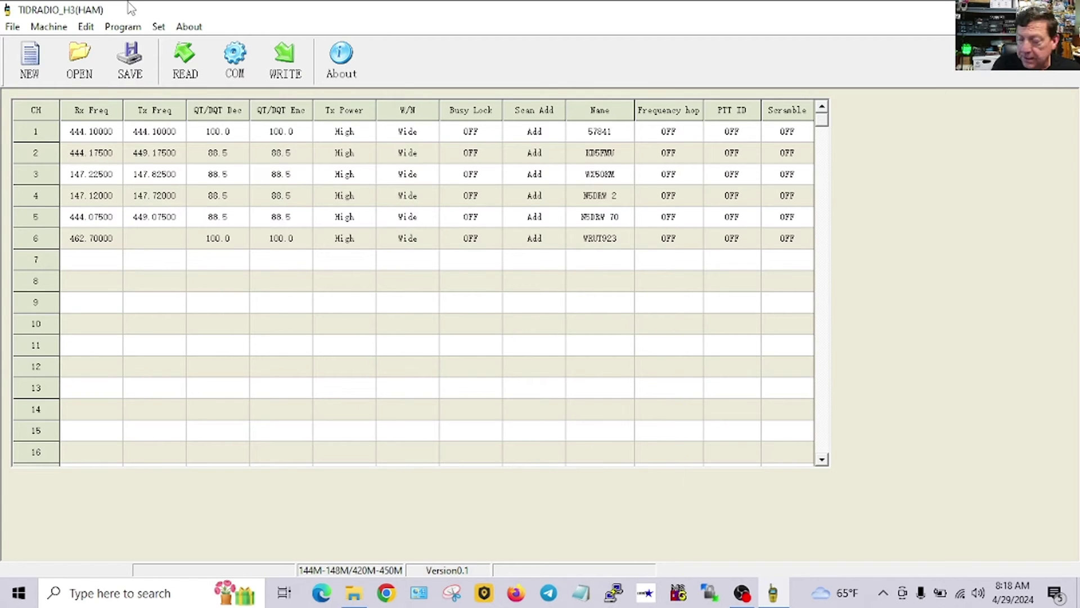
In Option Features, correct the third power-on message from CRUSADEr to CRUSADER
{"action": "left_click", "coordinate": [123, 24]}
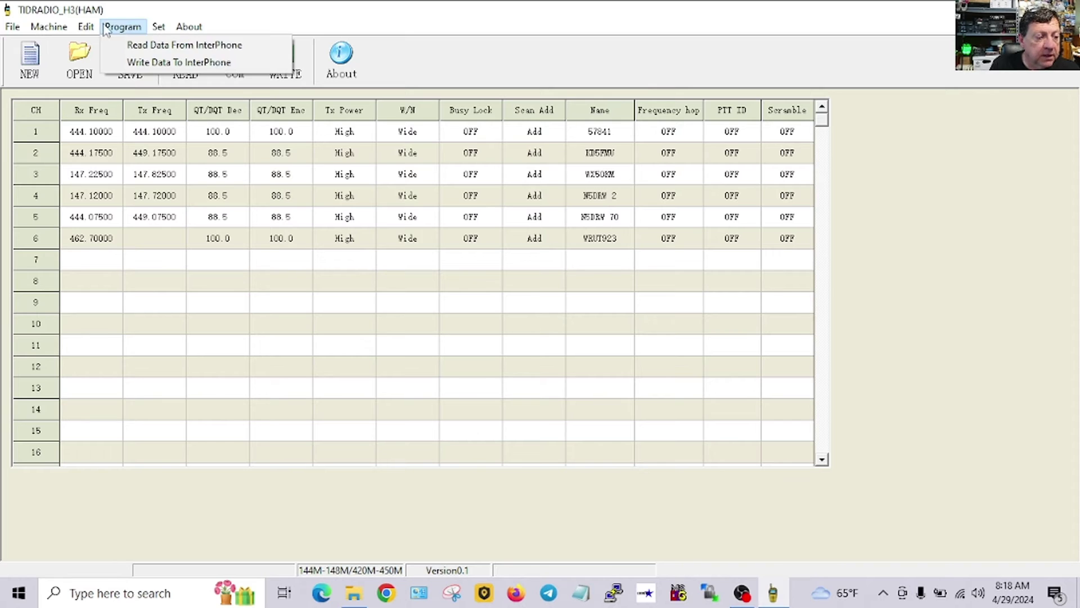
{"action": "mouse_move", "coordinate": [99, 31]}
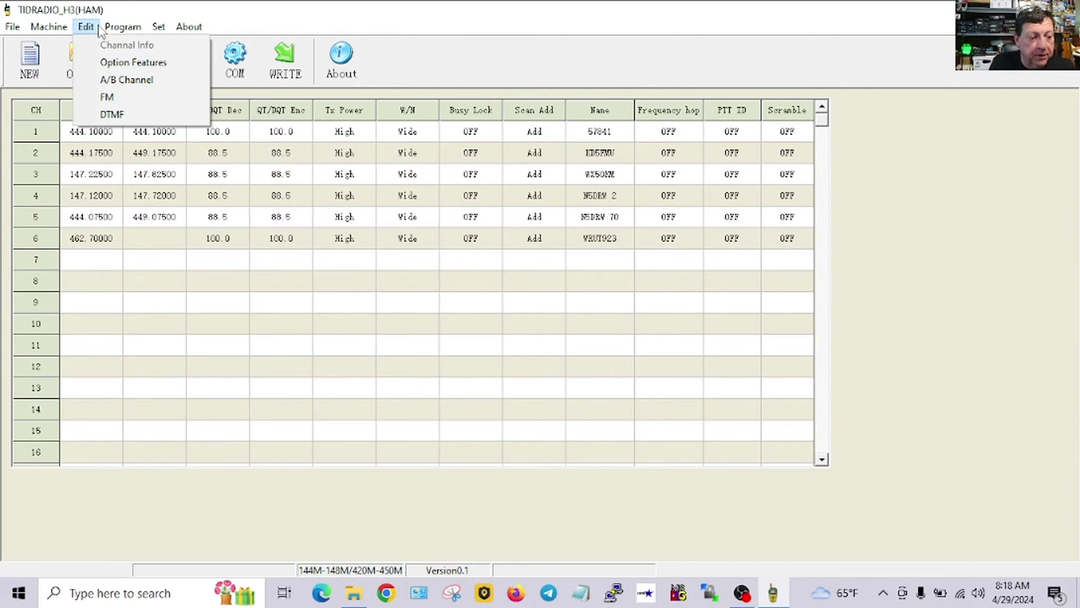
{"action": "left_click", "coordinate": [99, 65]}
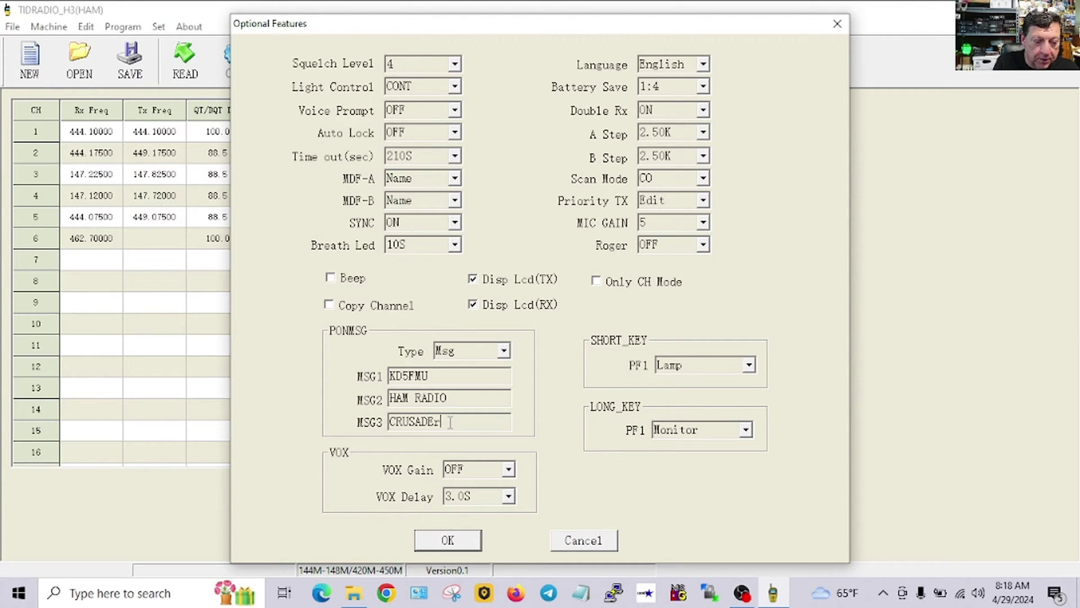
{"action": "key", "text": "BackSpace"}
{"action": "type", "text": "R"}
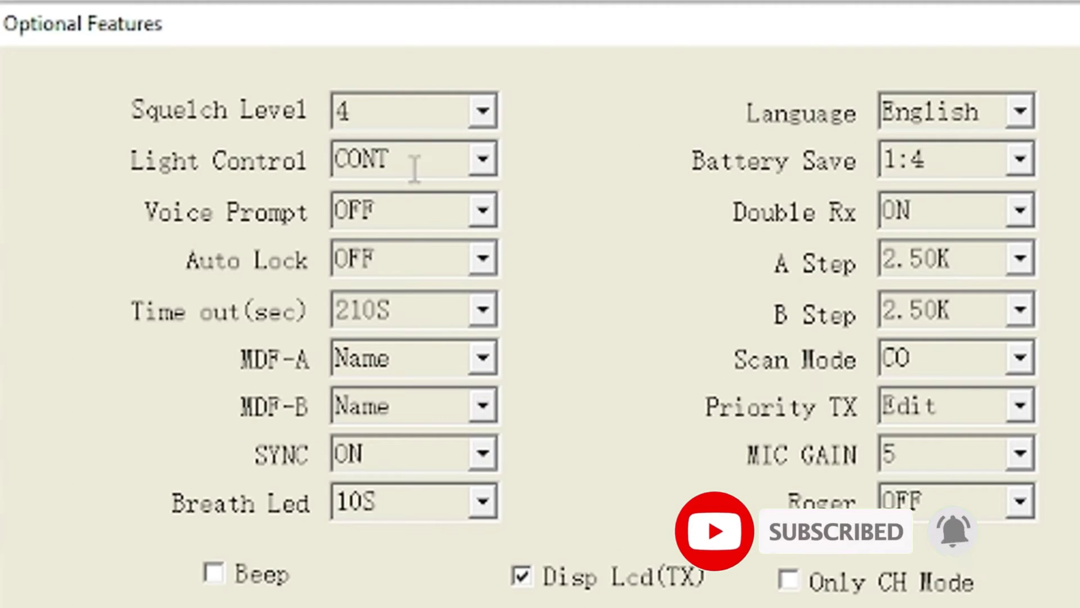
{"action": "left_click", "coordinate": [481, 160]}
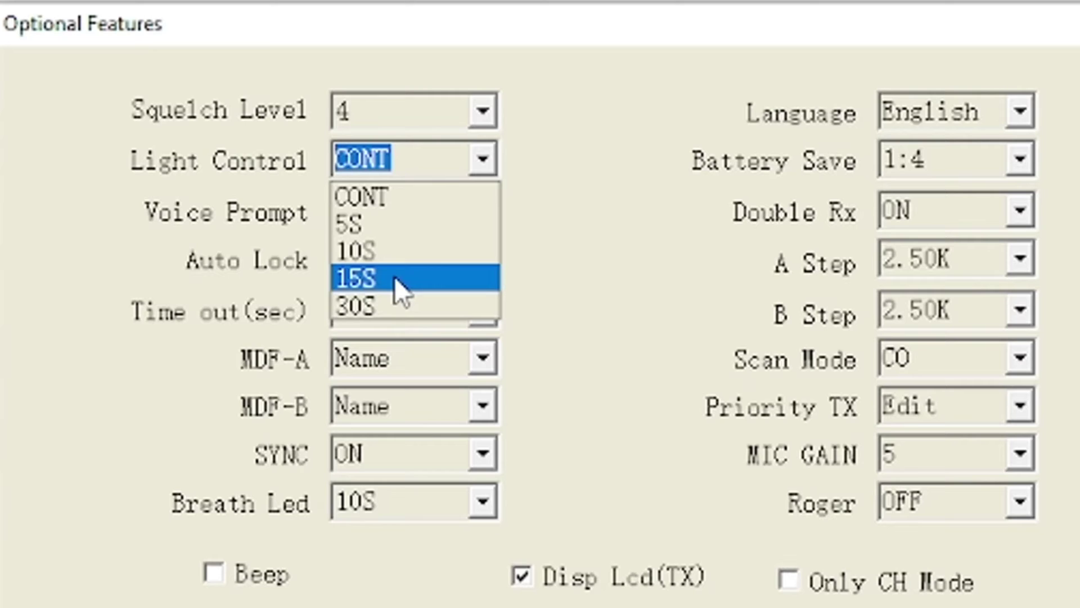
{"action": "left_click", "coordinate": [636, 105]}
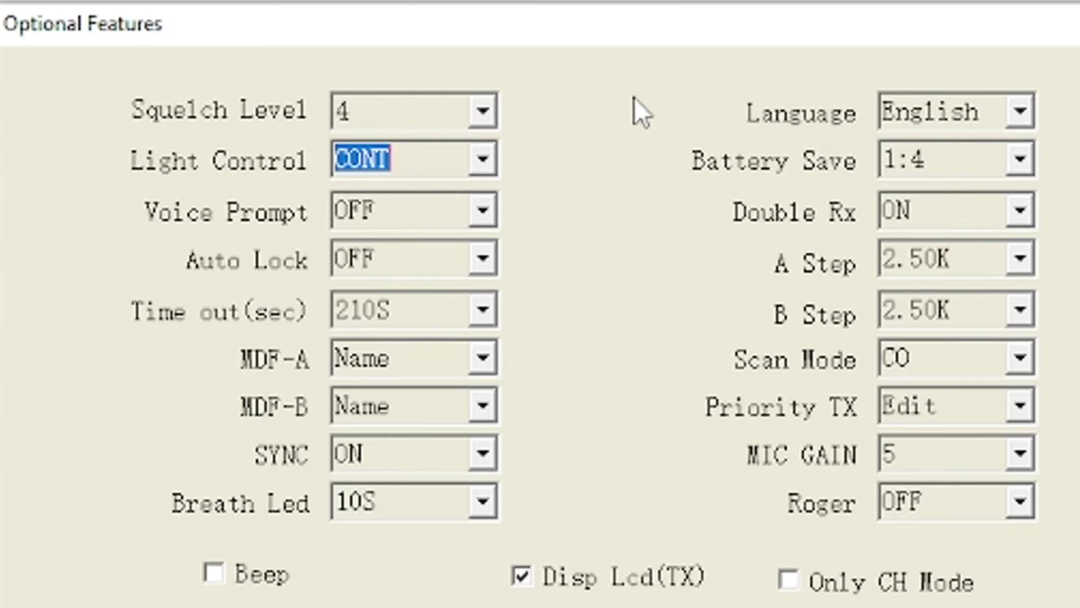
{"action": "left_click", "coordinate": [483, 213]}
{"action": "left_click", "coordinate": [484, 215]}
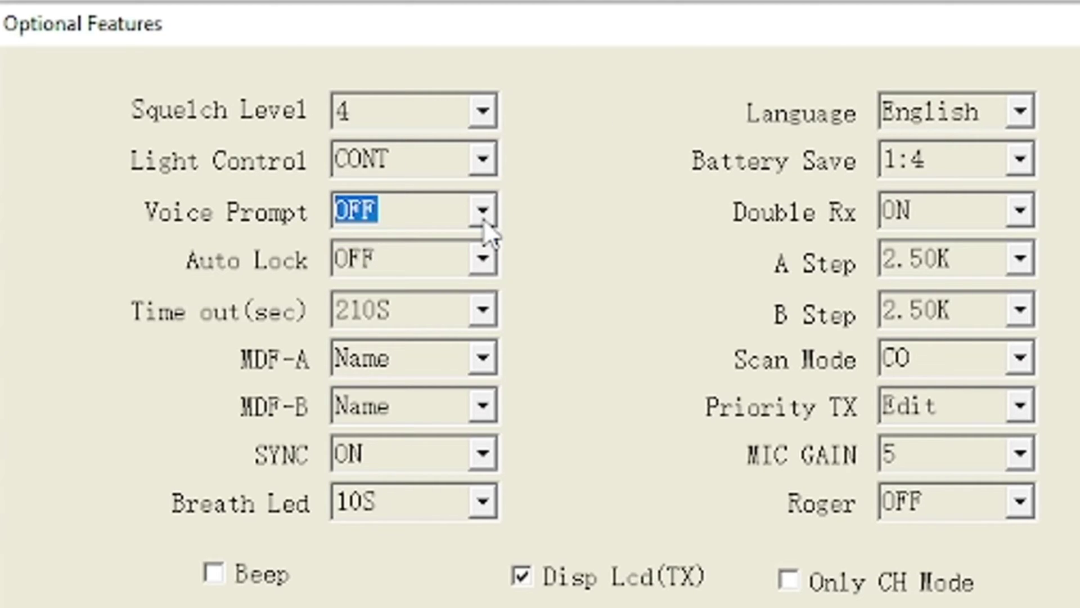
{"action": "left_click", "coordinate": [484, 260]}
{"action": "left_click", "coordinate": [485, 260]}
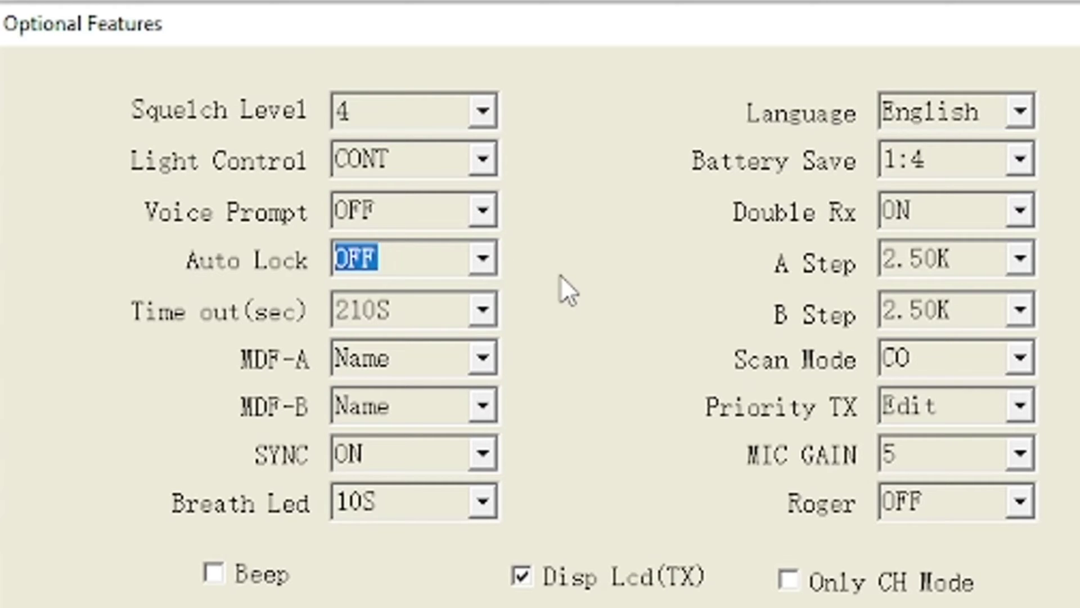
{"action": "left_click", "coordinate": [468, 313]}
{"action": "left_click", "coordinate": [480, 314]}
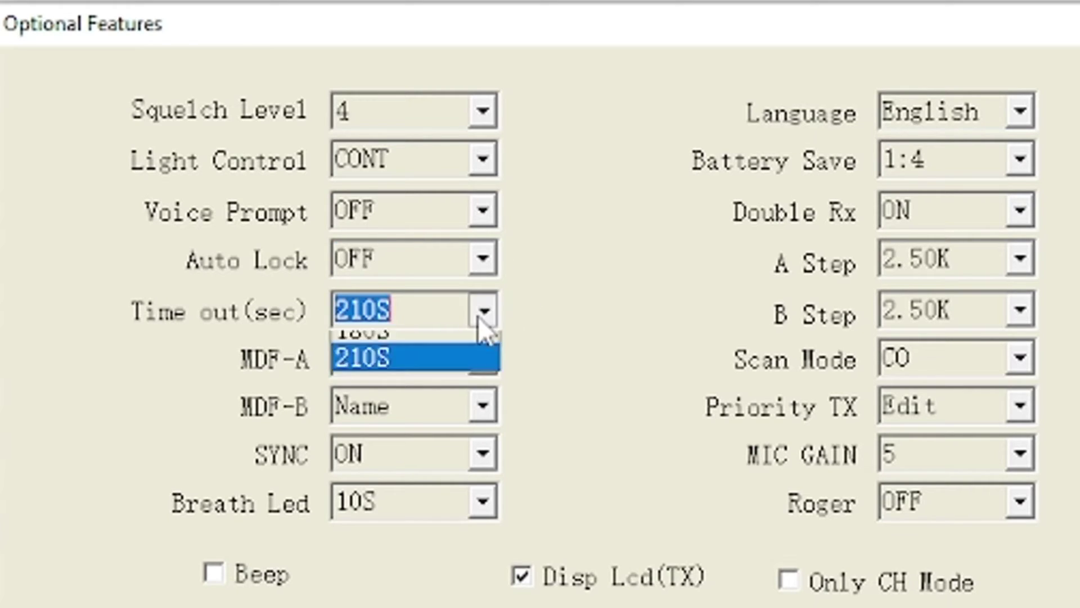
{"action": "left_click", "coordinate": [549, 308]}
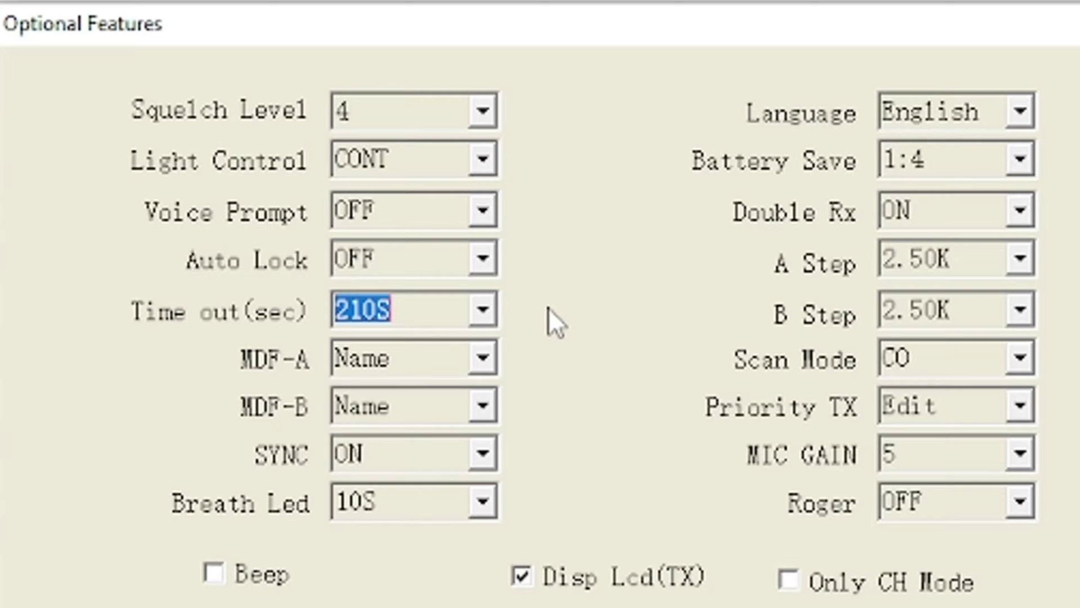
{"action": "left_click", "coordinate": [483, 360]}
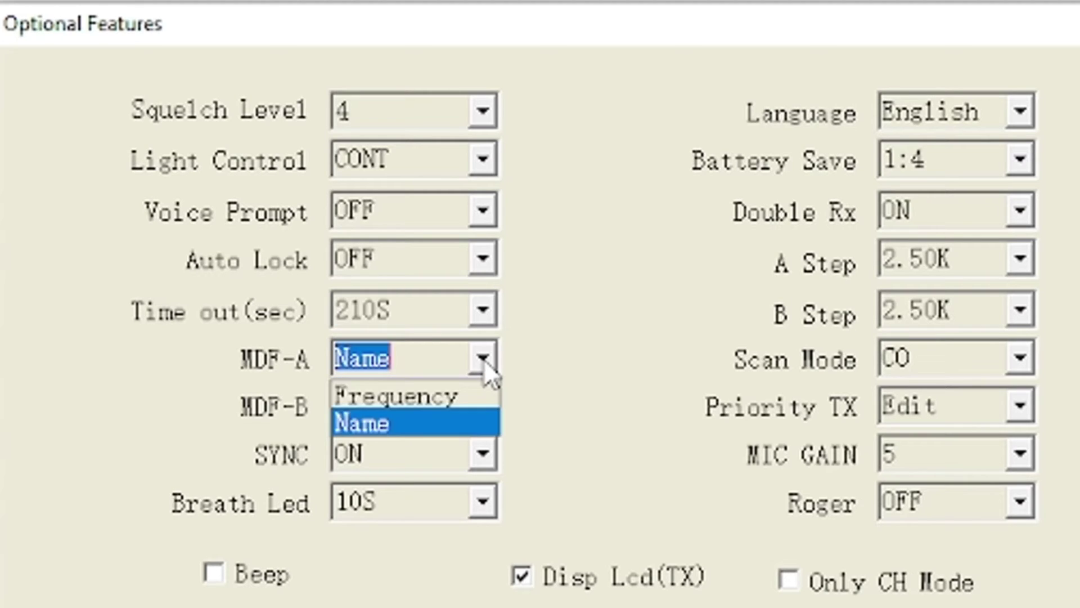
{"action": "left_click", "coordinate": [536, 366]}
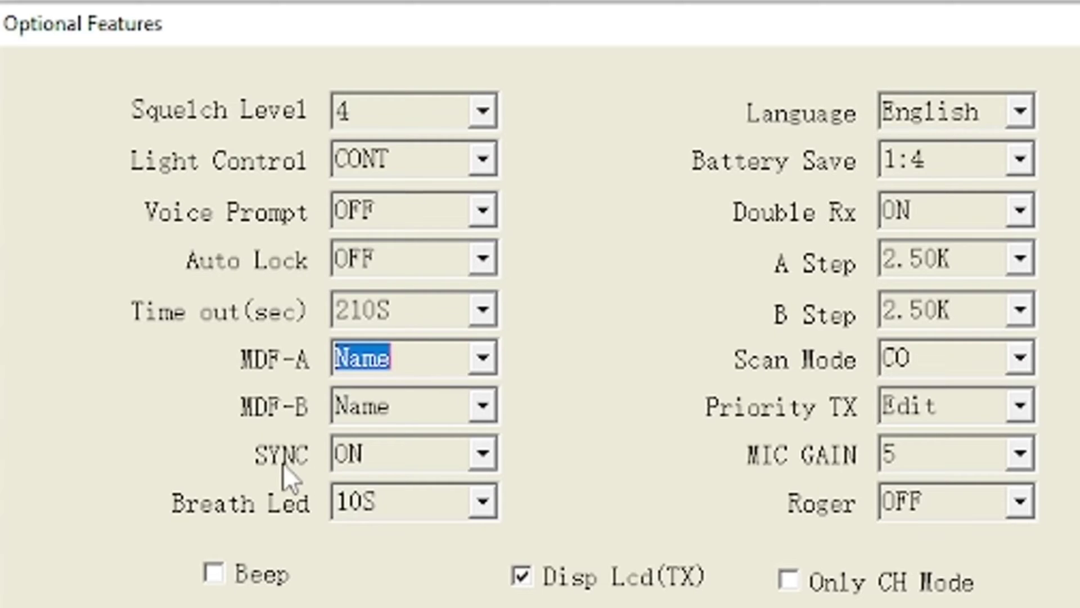
{"action": "left_click", "coordinate": [491, 460]}
{"action": "left_click", "coordinate": [490, 461]}
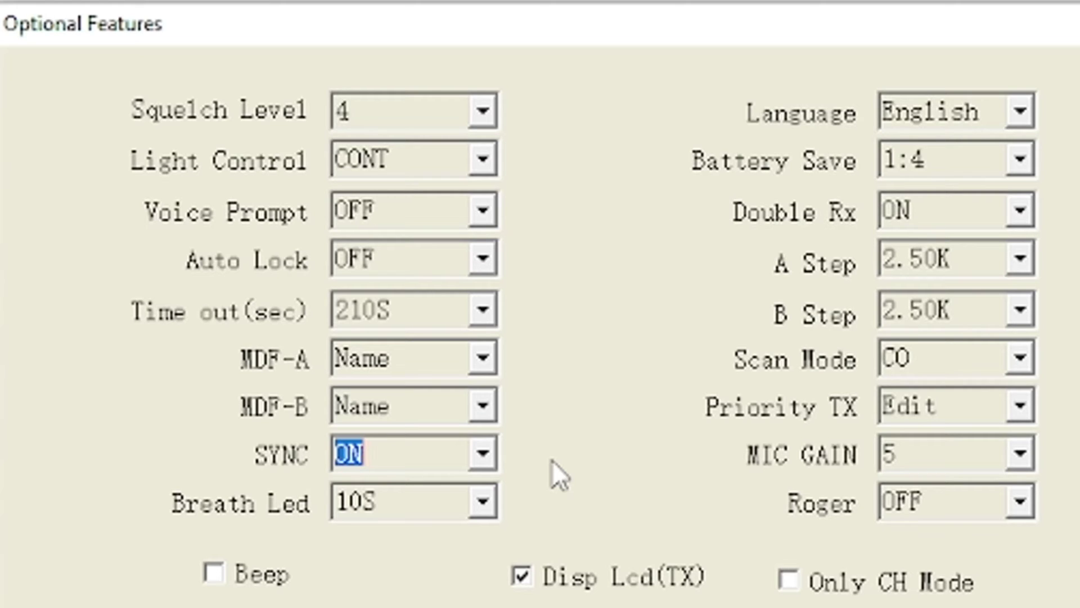
{"action": "left_click", "coordinate": [482, 458]}
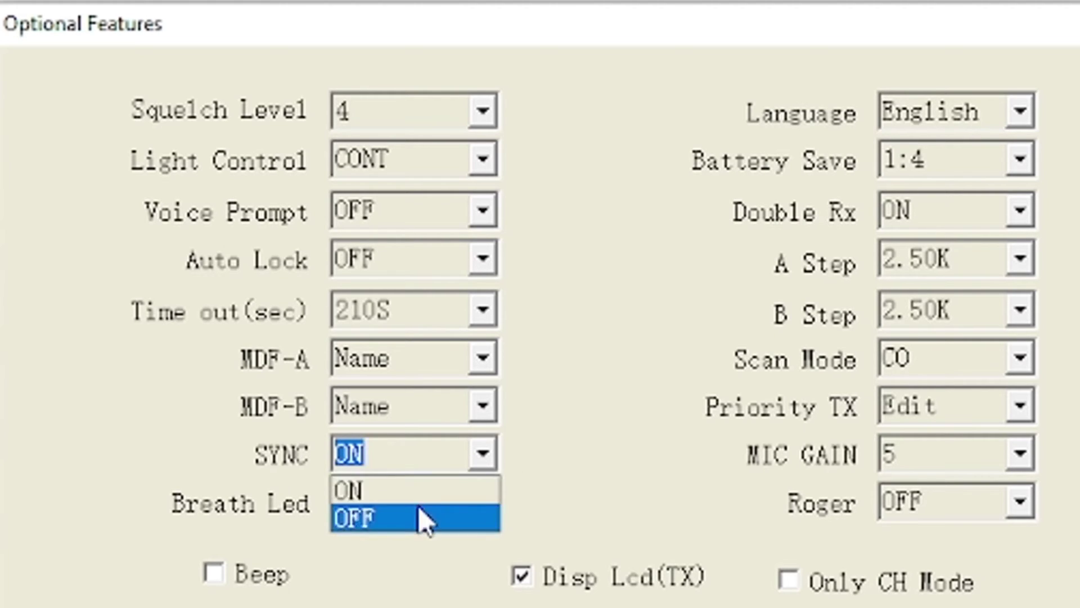
Turn SYNC off and keep the Breath Led timing at 10S
{"action": "left_click", "coordinate": [421, 515]}
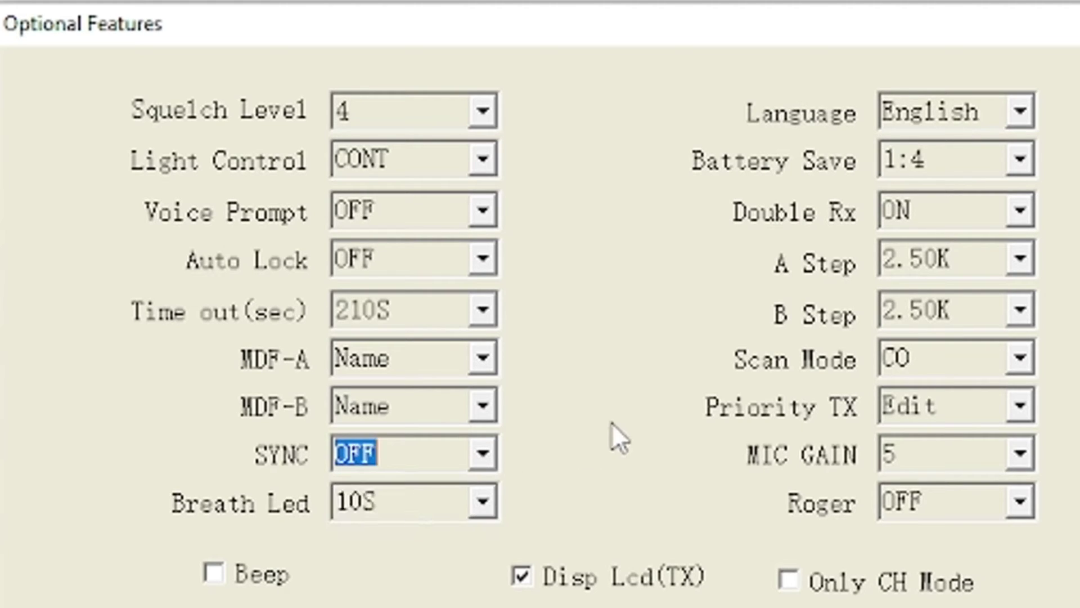
{"action": "left_click", "coordinate": [481, 510]}
{"action": "left_click", "coordinate": [481, 508]}
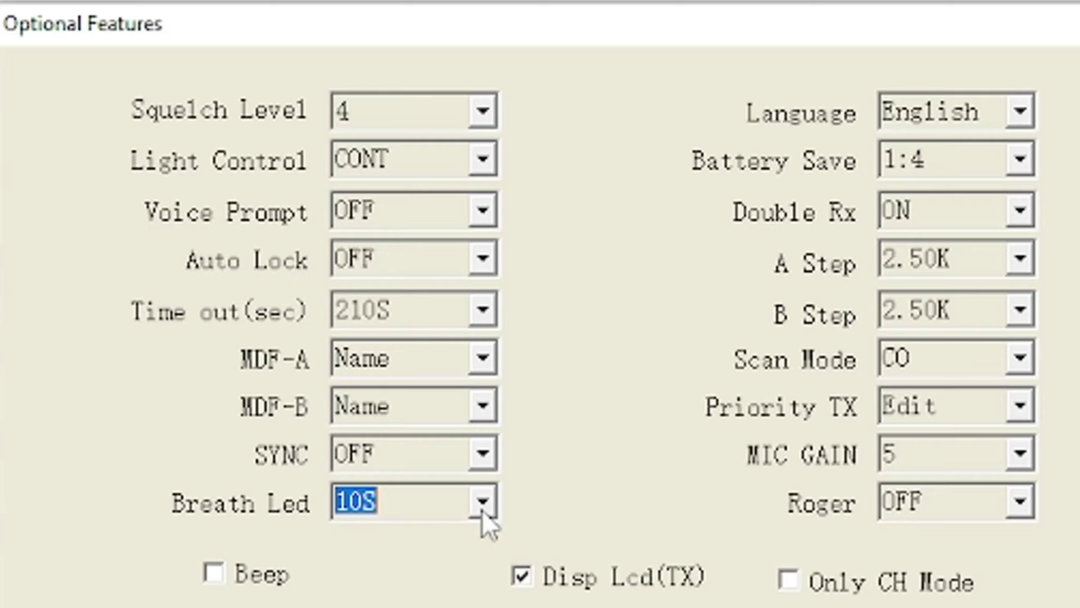
{"action": "left_click", "coordinate": [482, 510]}
{"action": "left_click", "coordinate": [481, 510]}
{"action": "left_click", "coordinate": [1020, 111]}
{"action": "left_click", "coordinate": [1020, 111]}
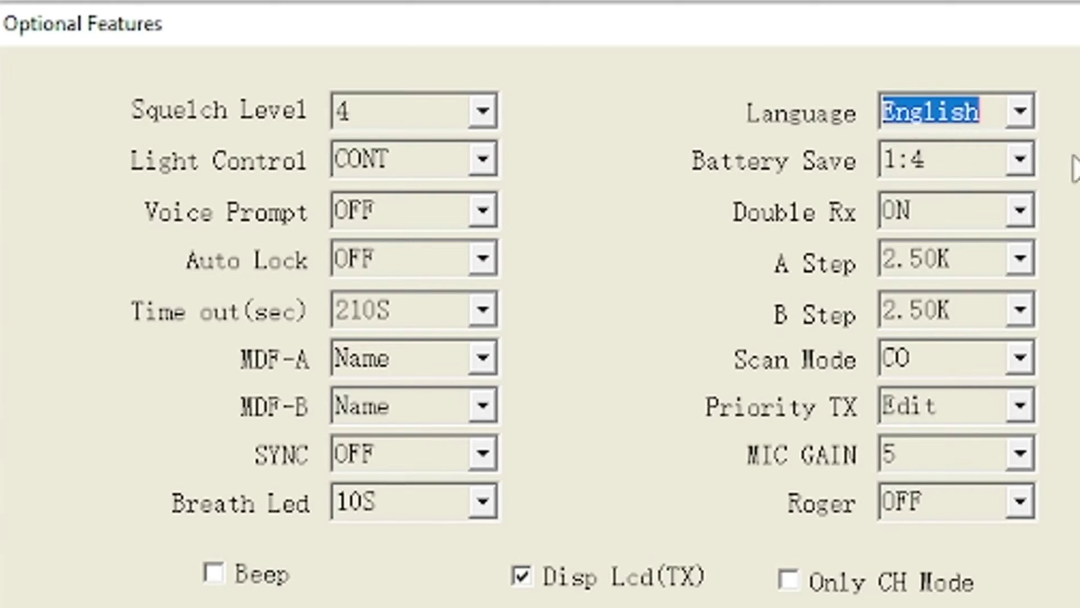
{"action": "left_click", "coordinate": [1030, 163]}
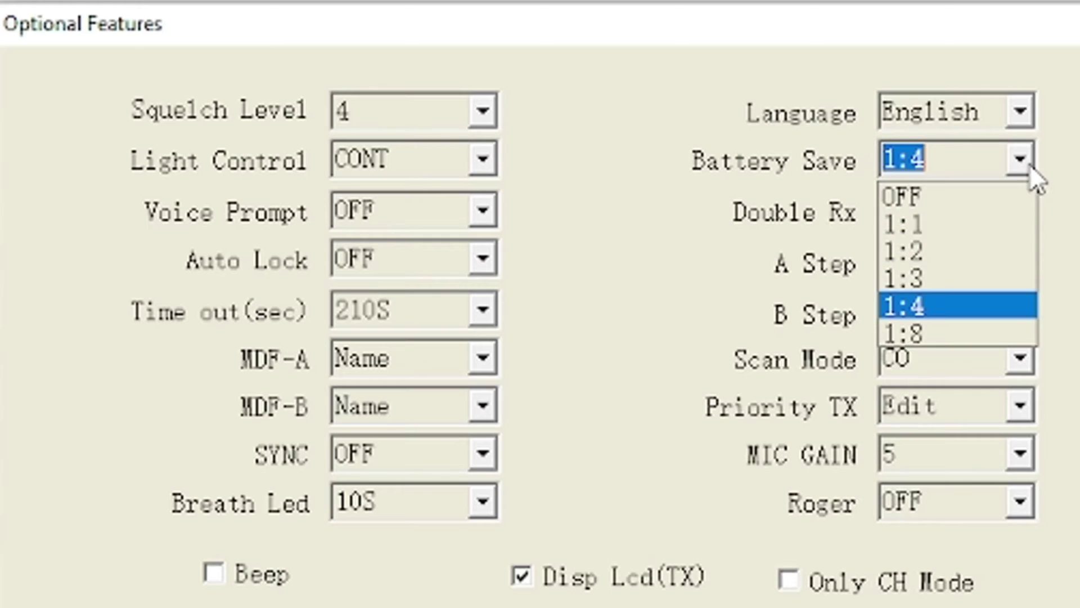
{"action": "left_click", "coordinate": [1029, 163]}
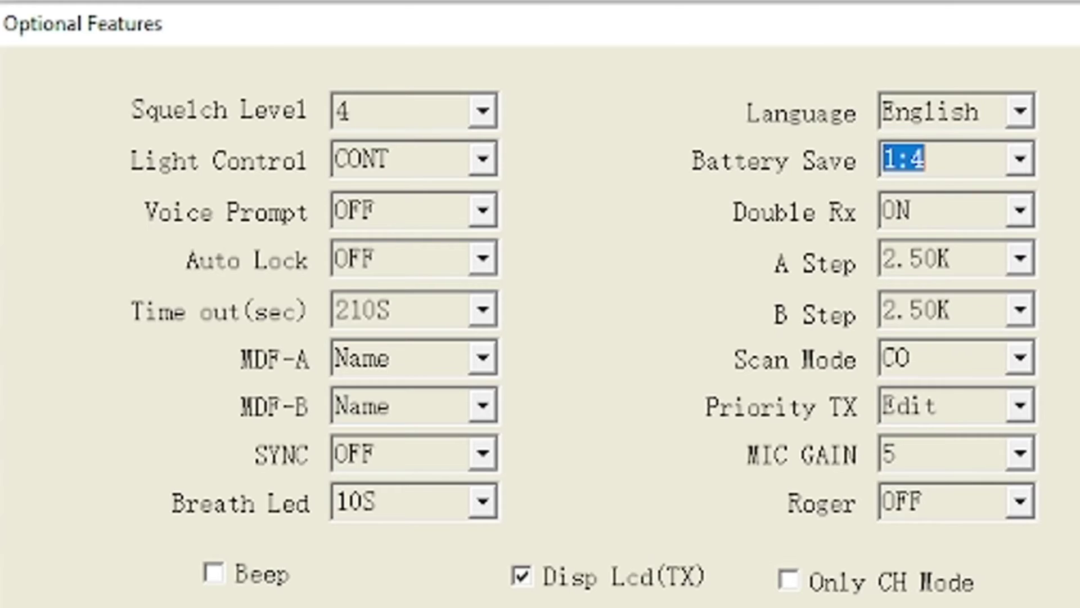
{"action": "left_click", "coordinate": [1013, 210]}
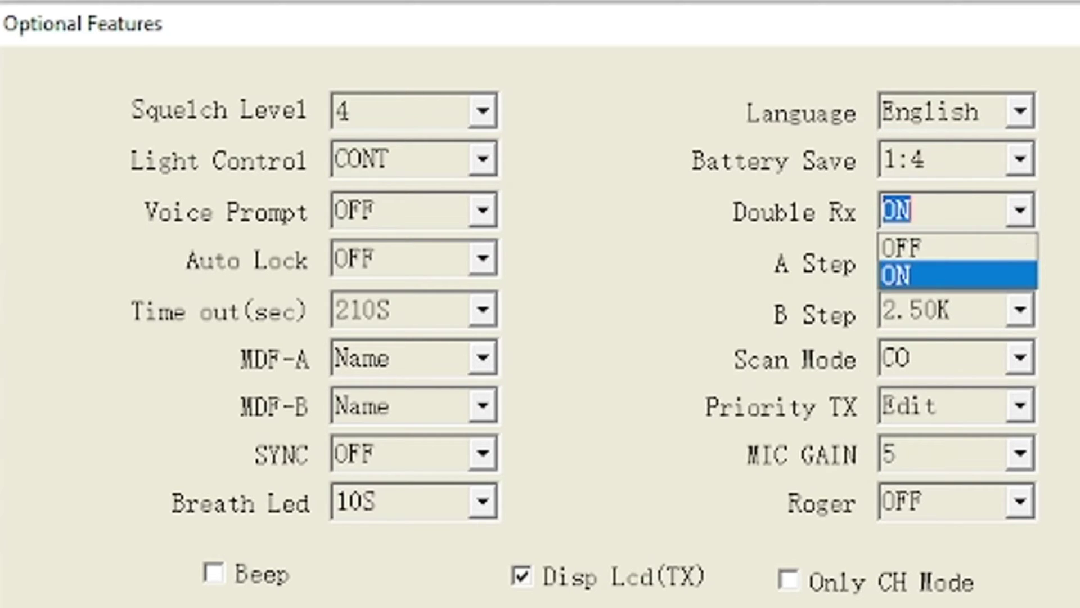
{"action": "key", "text": "Return"}
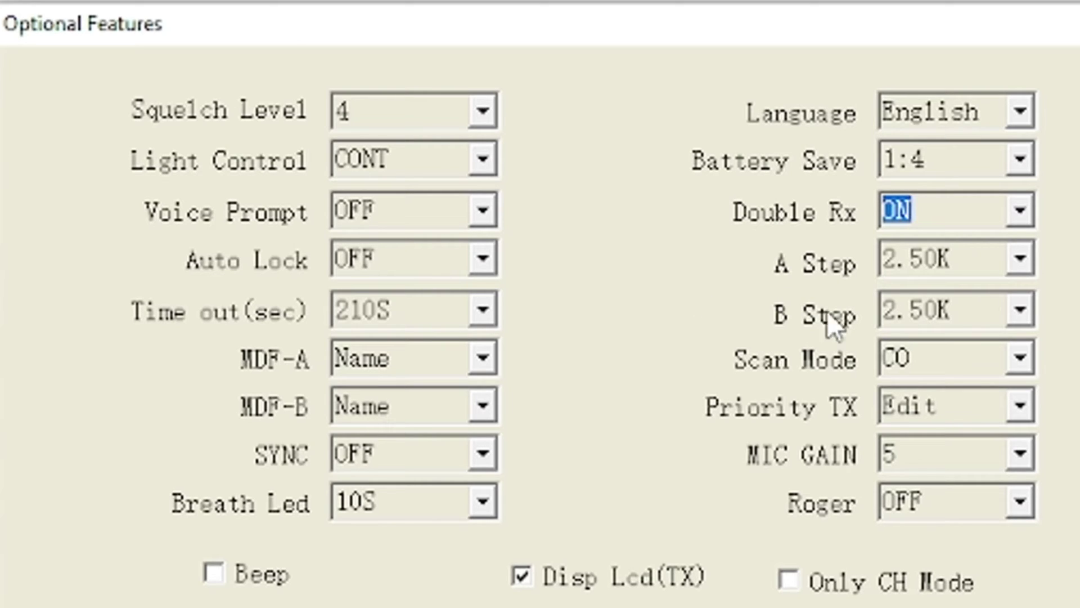
{"action": "left_click", "coordinate": [1020, 259]}
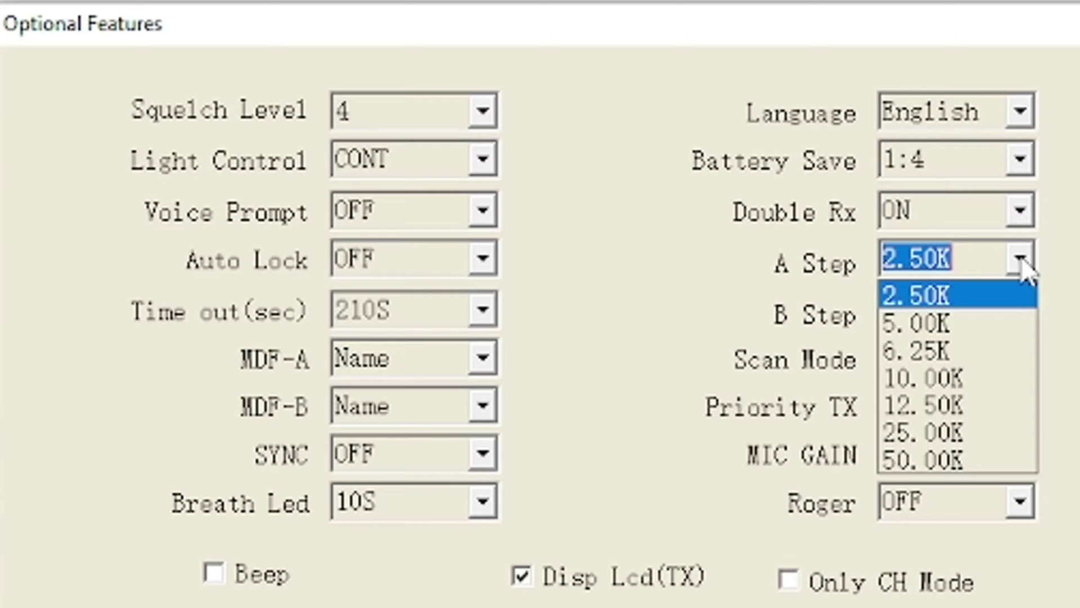
{"action": "left_click", "coordinate": [1021, 258]}
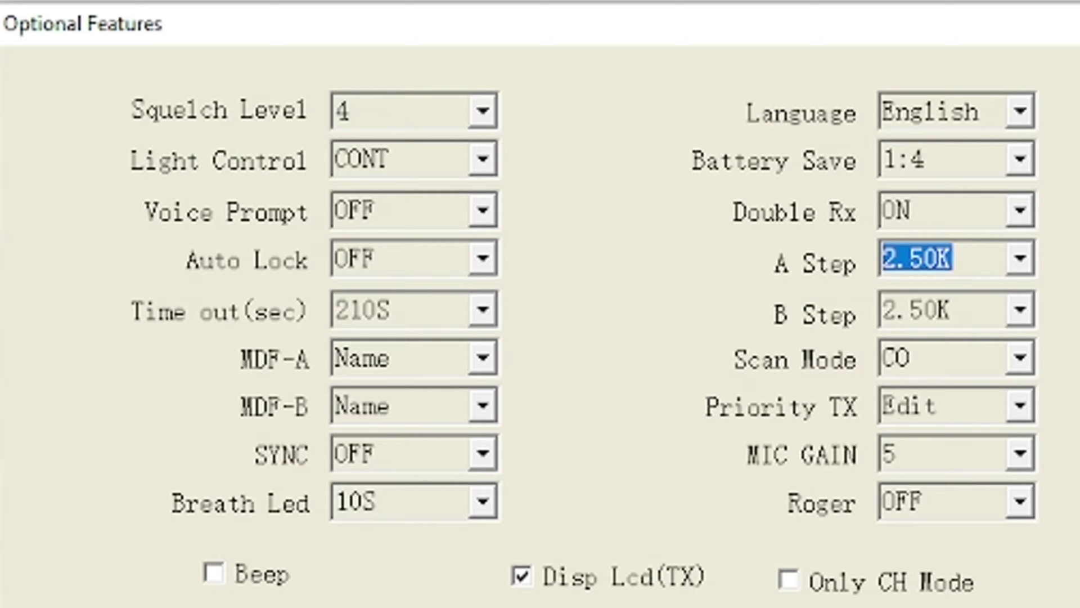
{"action": "left_click", "coordinate": [1016, 367]}
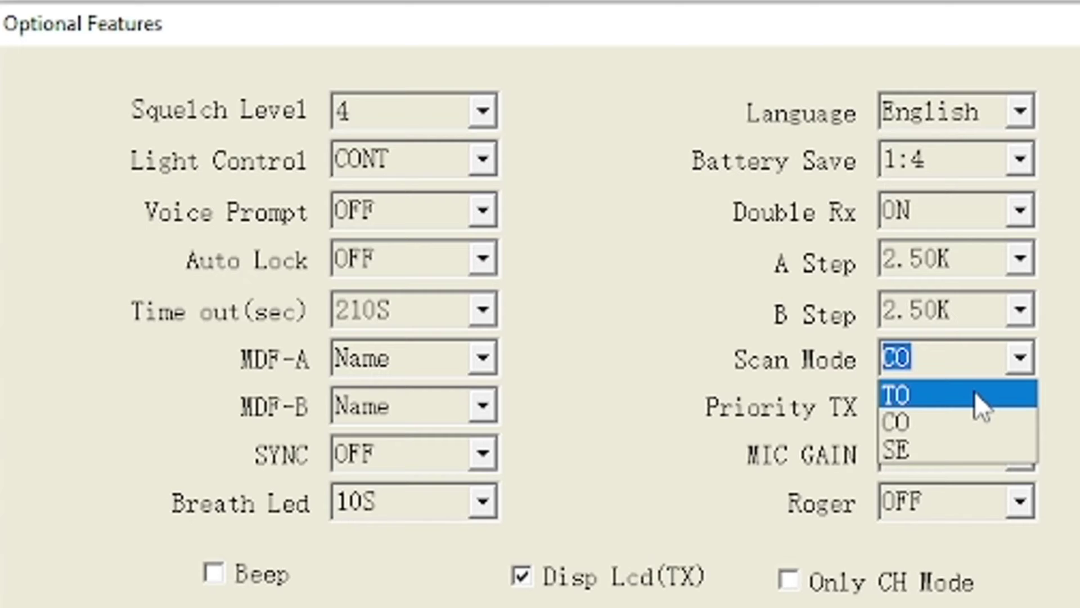
{"action": "key", "text": "Escape"}
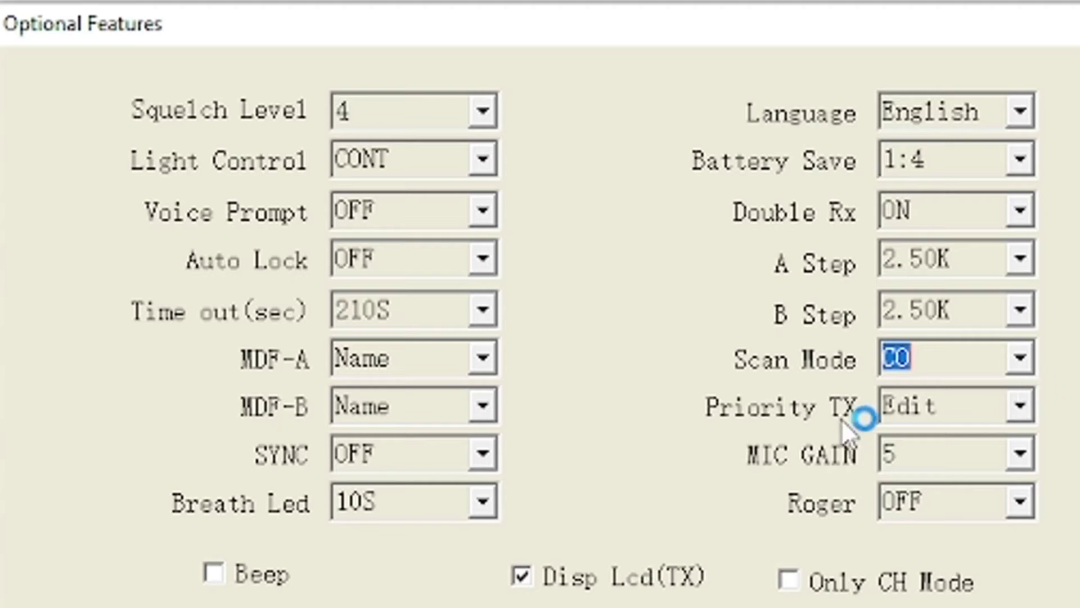
Review Priority TX, MIC GAIN and Roger, keeping Edit, level 5 and OFF
{"action": "left_click", "coordinate": [1029, 407]}
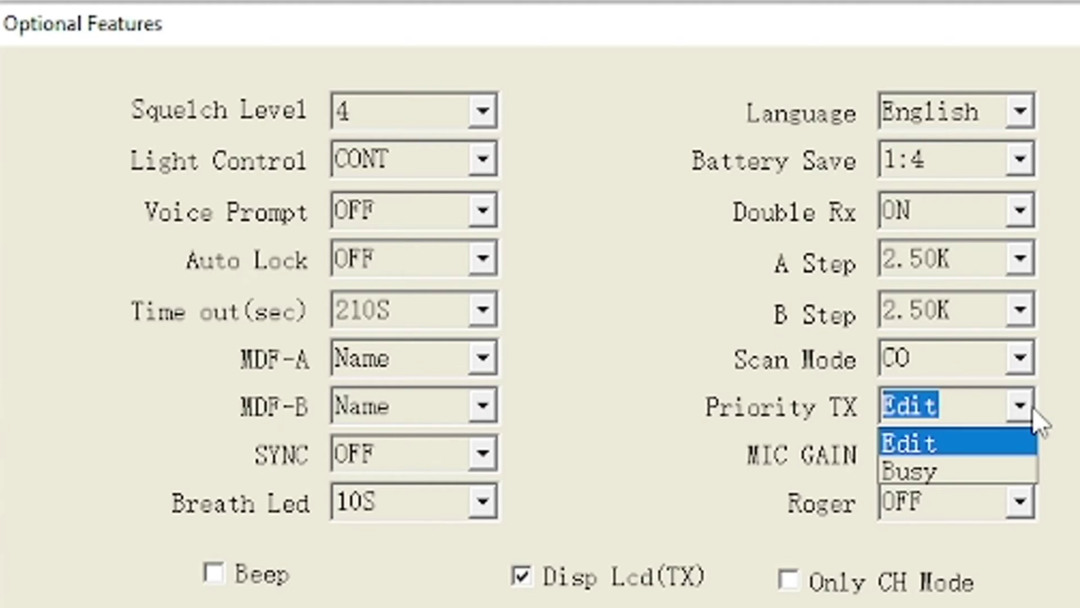
{"action": "key", "text": "Escape"}
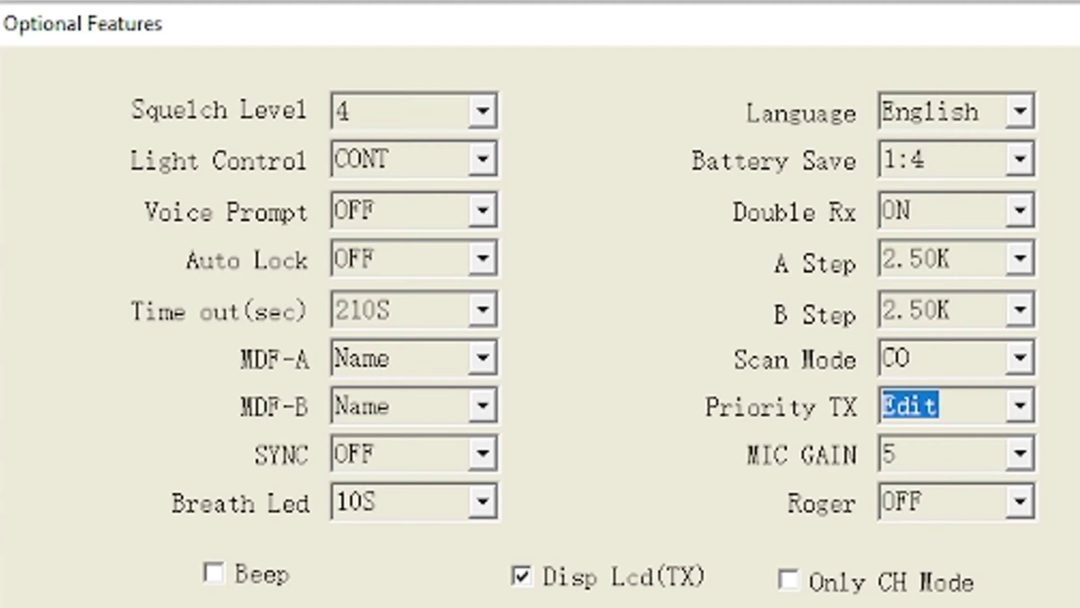
{"action": "left_click", "coordinate": [1032, 454]}
{"action": "left_click", "coordinate": [1033, 454]}
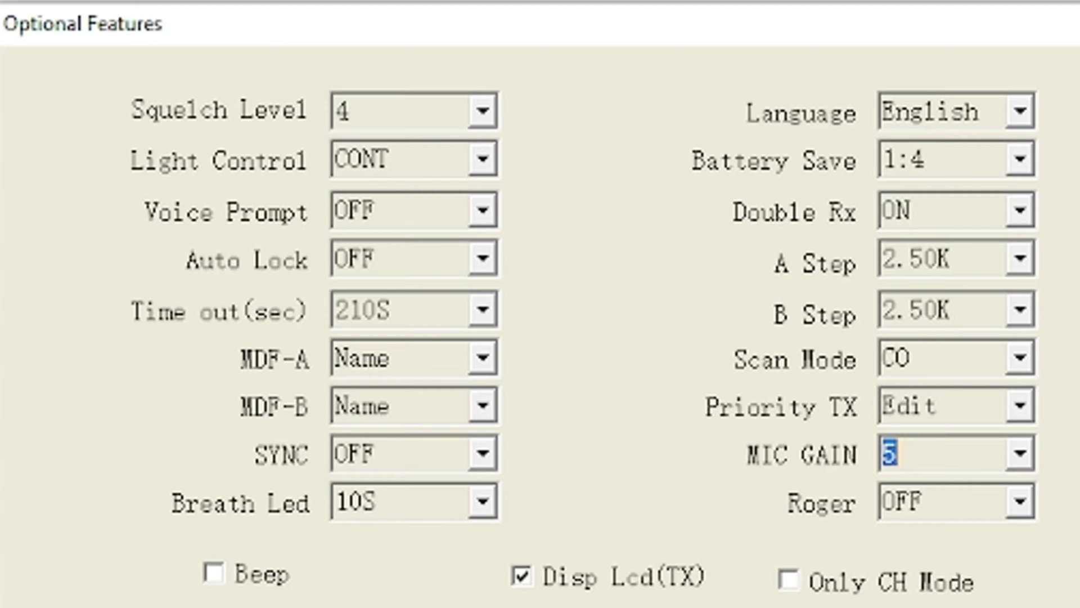
{"action": "left_click", "coordinate": [1030, 513]}
{"action": "left_click", "coordinate": [1030, 513]}
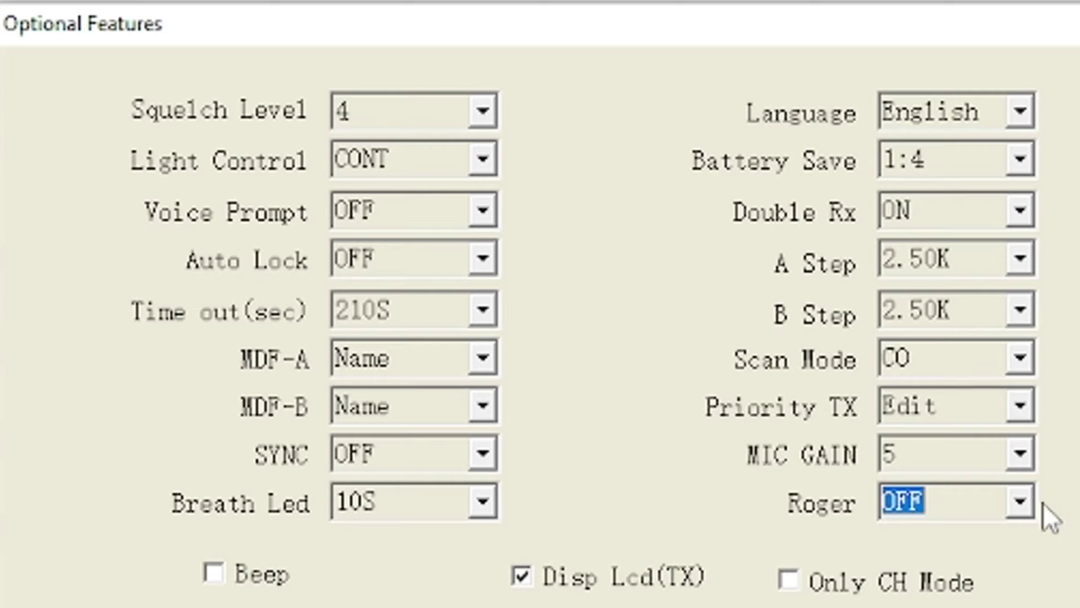
{"action": "left_click", "coordinate": [1023, 509]}
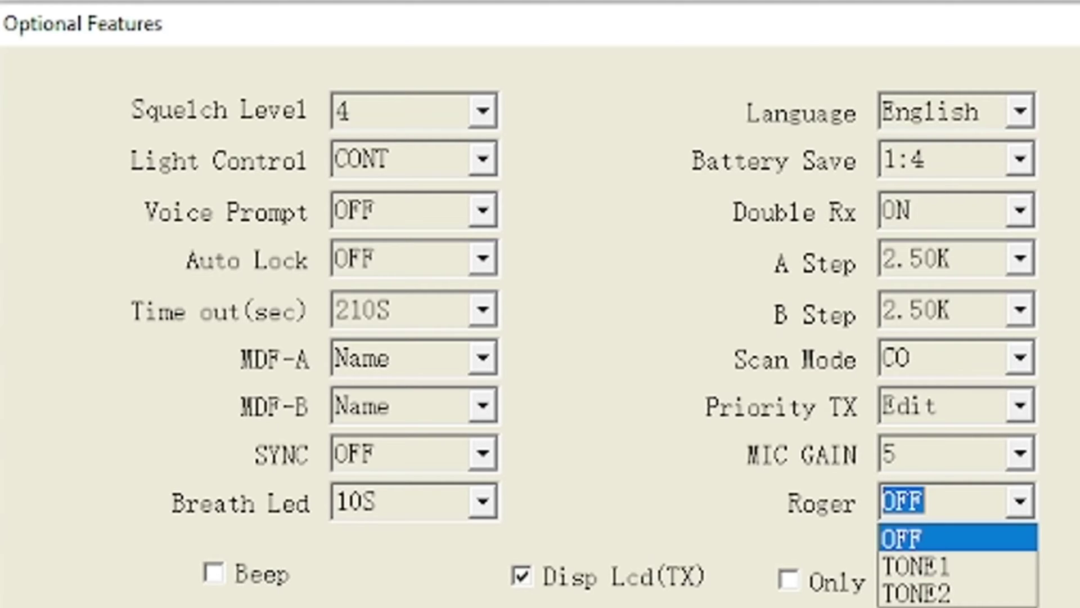
{"action": "key", "text": "Escape"}
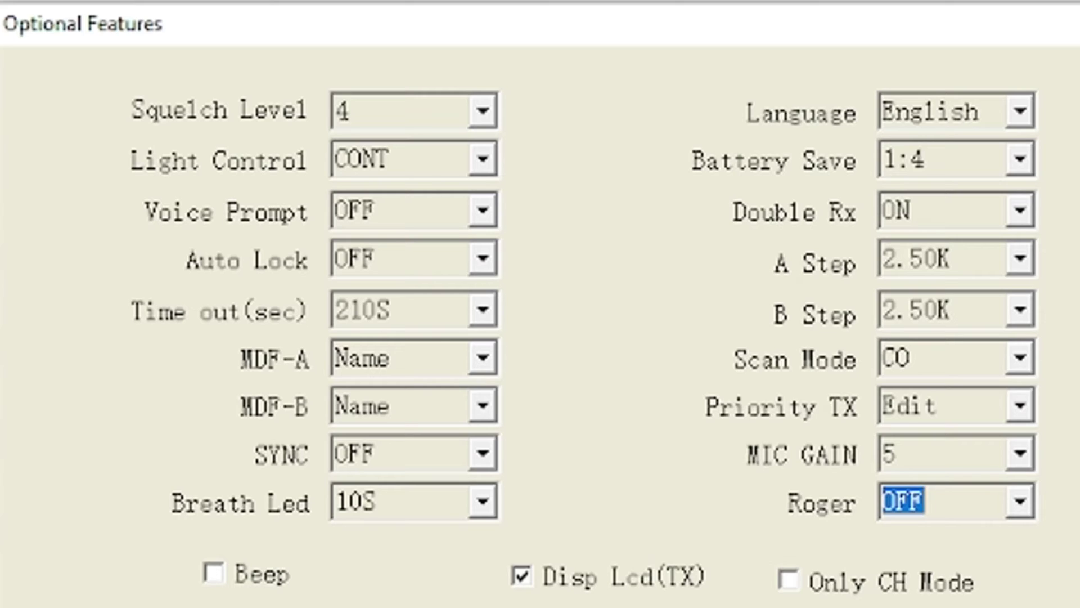
{"action": "key", "text": "Tab"}
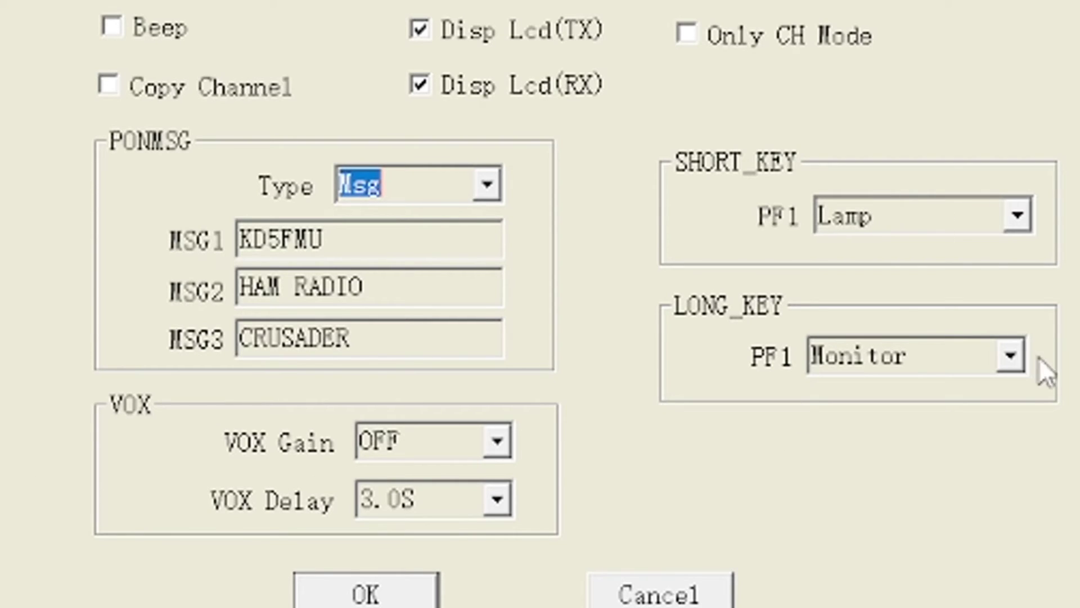
Keep PF1 long-press at Monitor and short-press at Lamp, then accept Optional Features
{"action": "left_click", "coordinate": [1010, 354]}
{"action": "left_click", "coordinate": [1010, 355]}
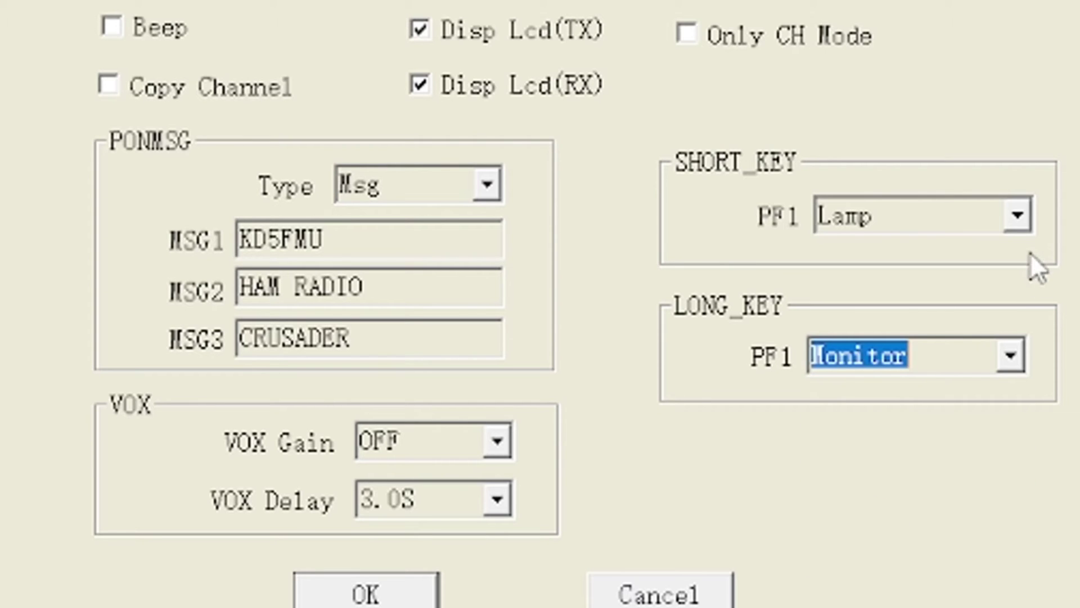
{"action": "left_click", "coordinate": [1018, 218]}
{"action": "left_click", "coordinate": [1018, 218]}
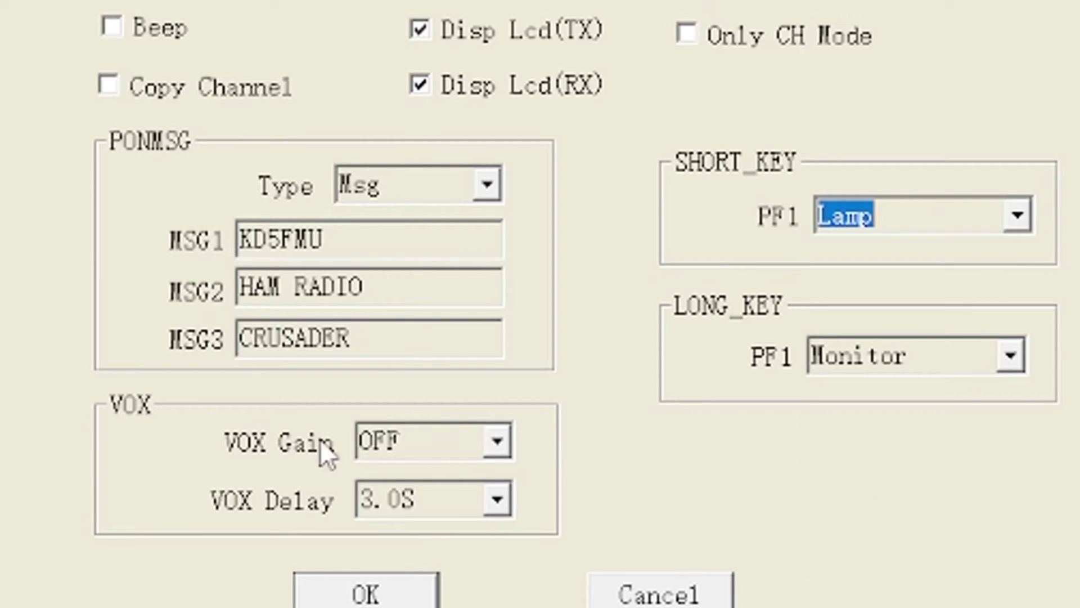
{"action": "left_click", "coordinate": [388, 596]}
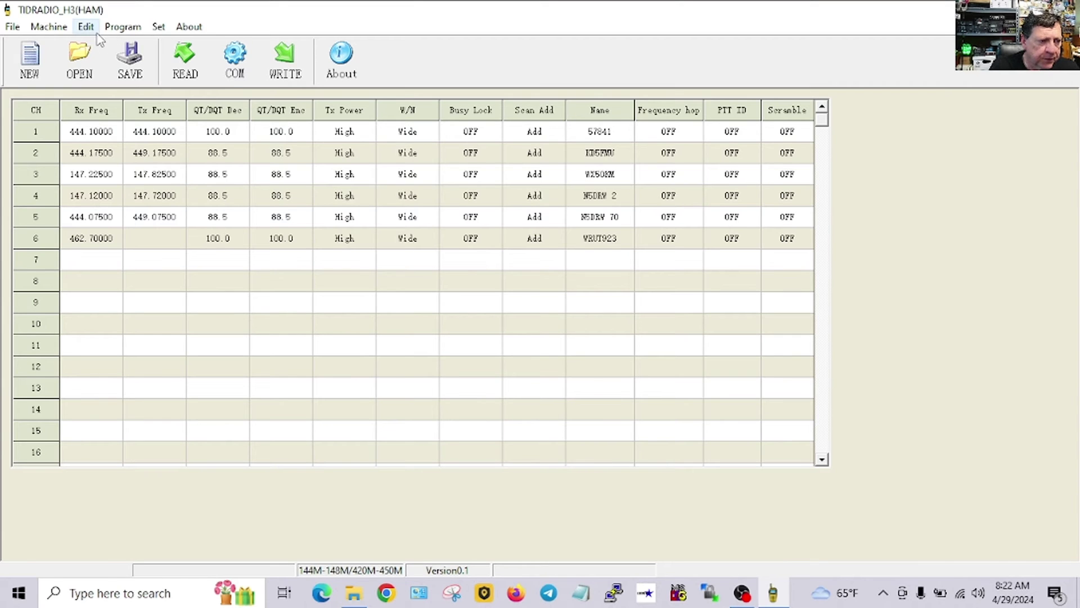
{"action": "left_click", "coordinate": [86, 26]}
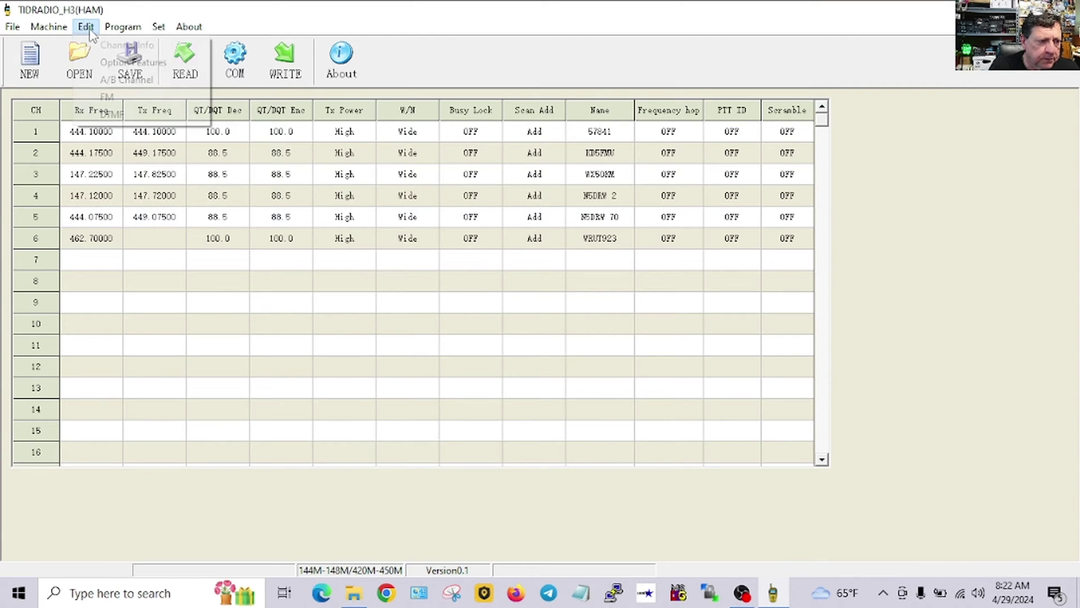
Leave A/B Channel unchanged, save FM presets 99.1 and 95.1 MHz, then open DTMF settings
{"action": "left_click", "coordinate": [120, 79]}
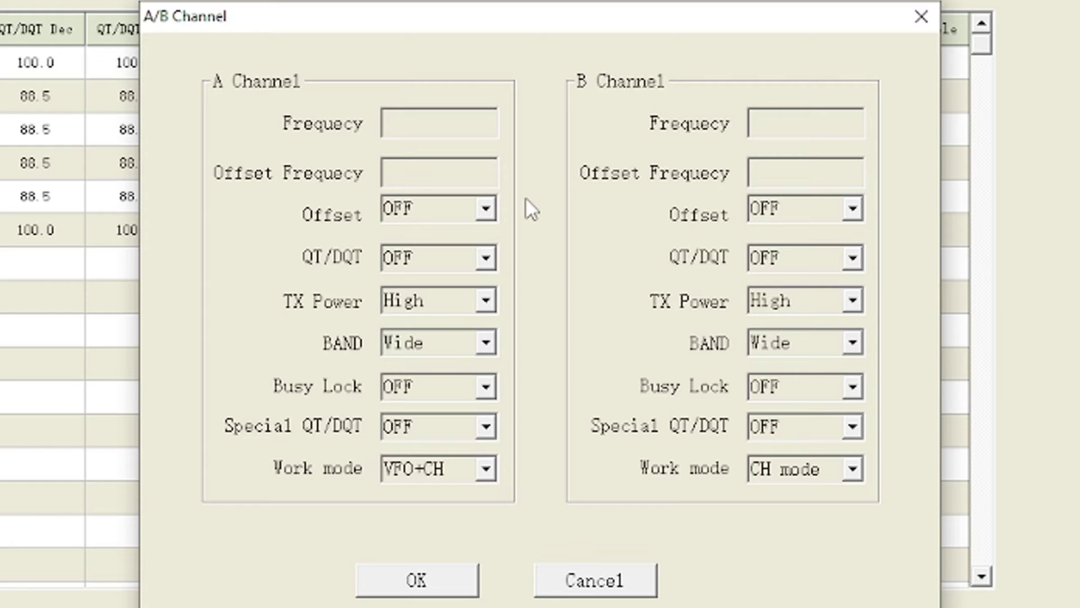
{"action": "left_click", "coordinate": [599, 579]}
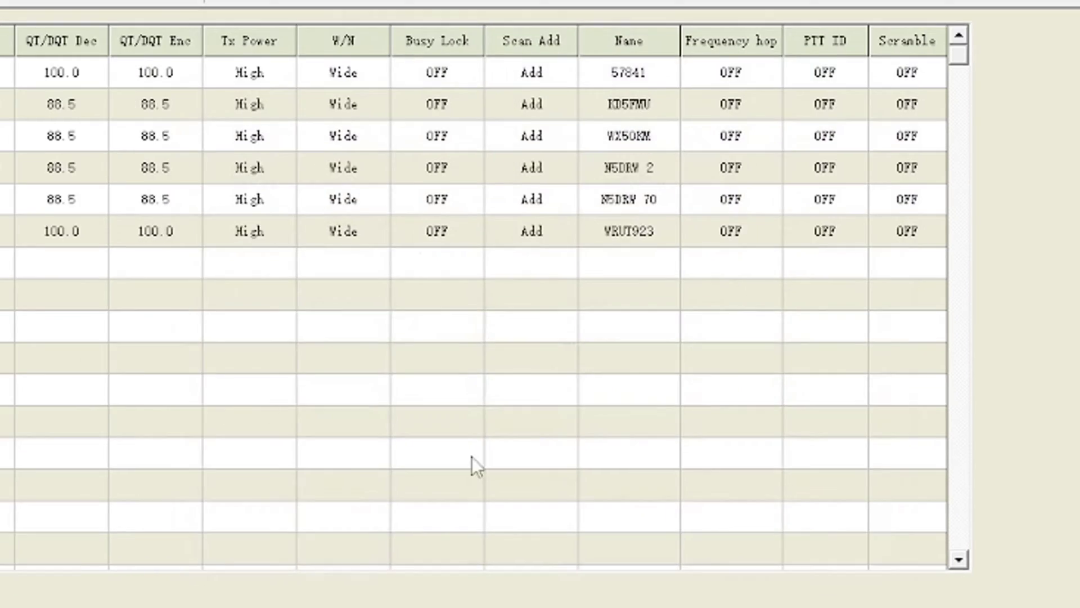
{"action": "left_click", "coordinate": [86, 26]}
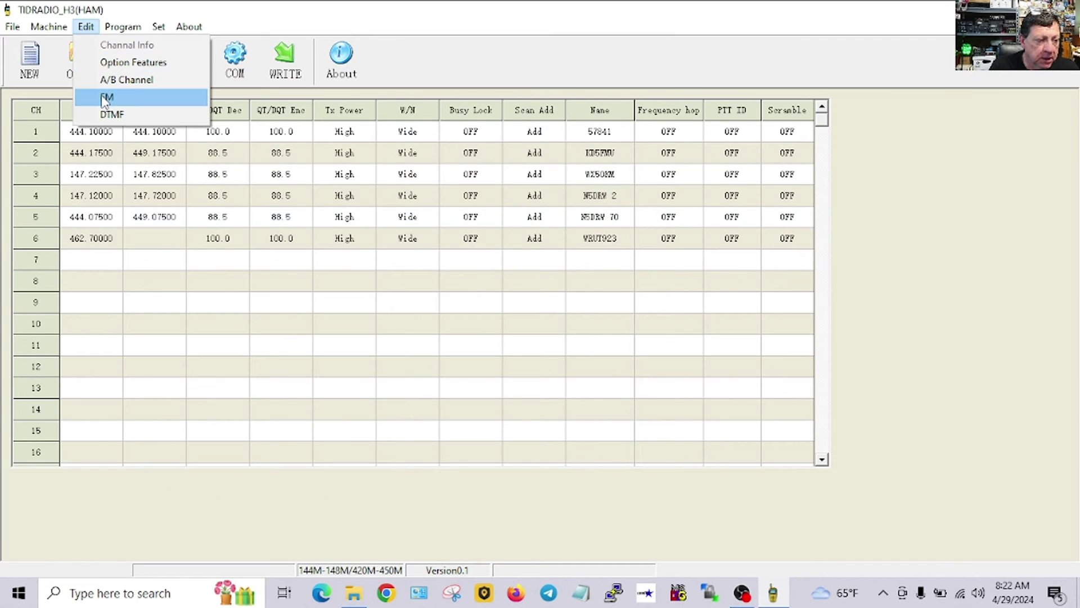
{"action": "left_click", "coordinate": [113, 94]}
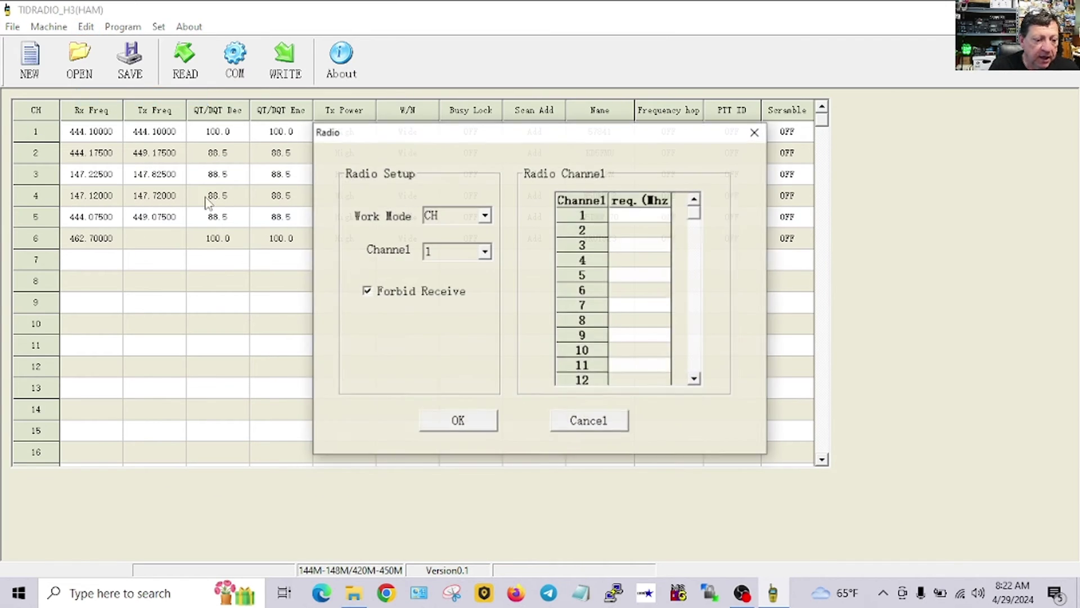
{"action": "left_click", "coordinate": [633, 219]}
{"action": "type", "text": "99.1"}
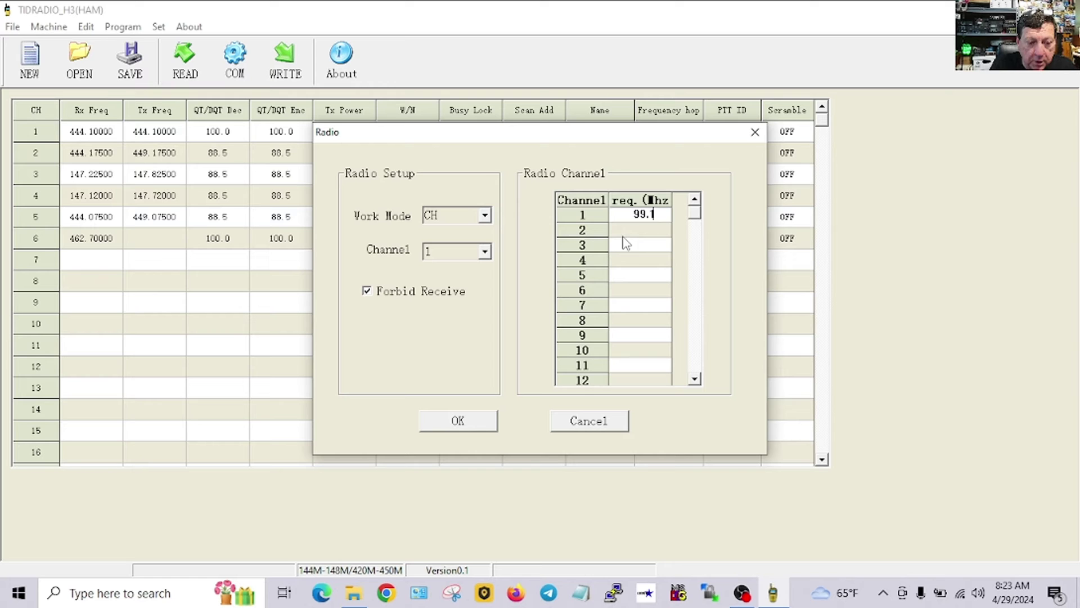
{"action": "left_click", "coordinate": [631, 229]}
{"action": "type", "text": "95.1"}
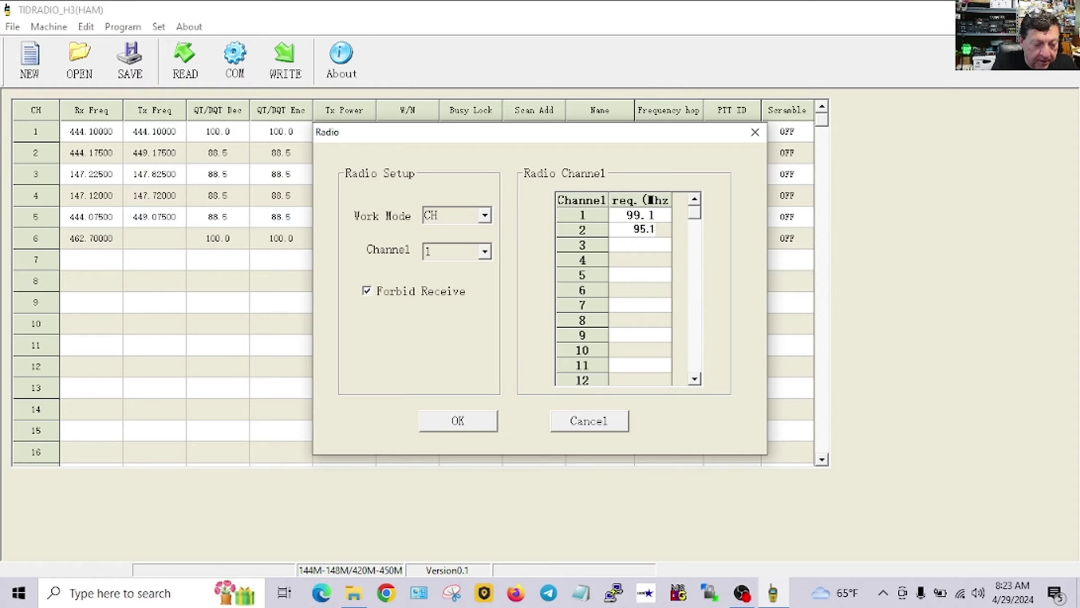
{"action": "left_click", "coordinate": [462, 423]}
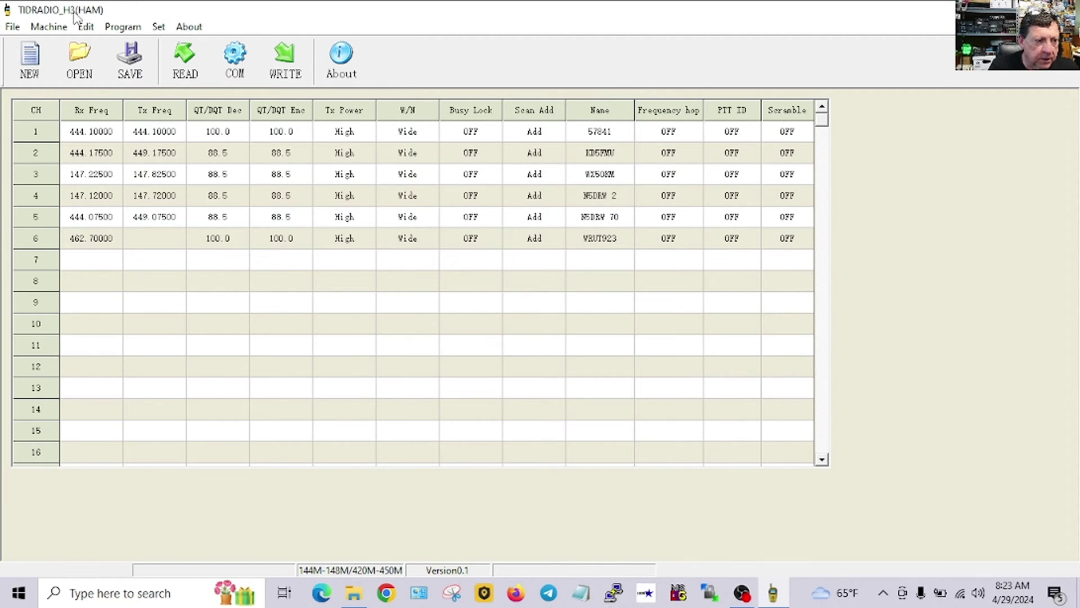
{"action": "left_click", "coordinate": [85, 26]}
{"action": "left_click", "coordinate": [109, 106]}
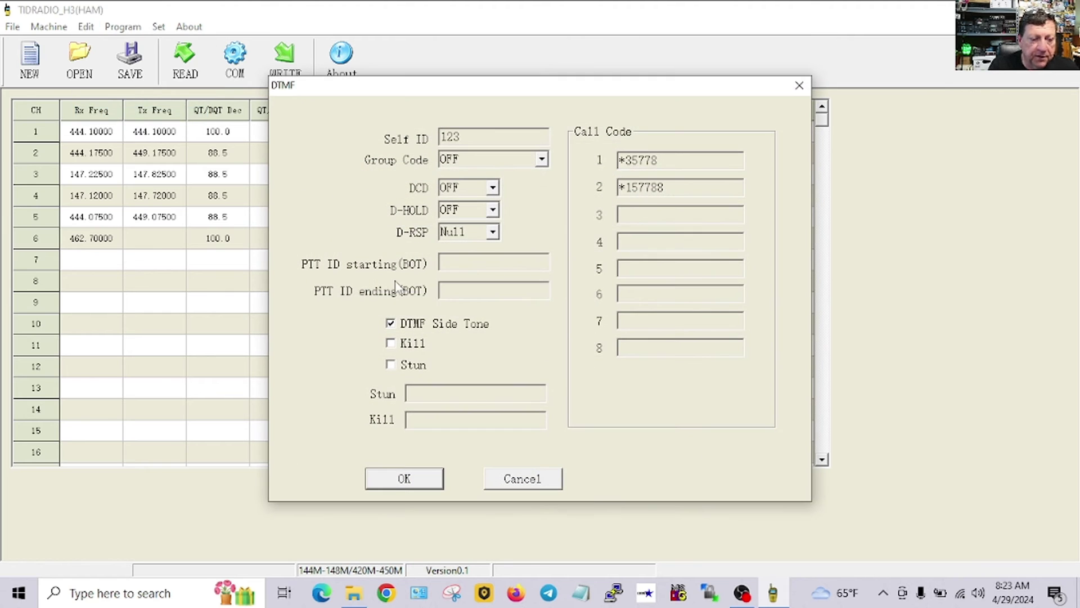
Close DTMF, try 467.700 as channel 6's transmit frequency, and dismiss the input error
{"action": "left_click", "coordinate": [405, 478]}
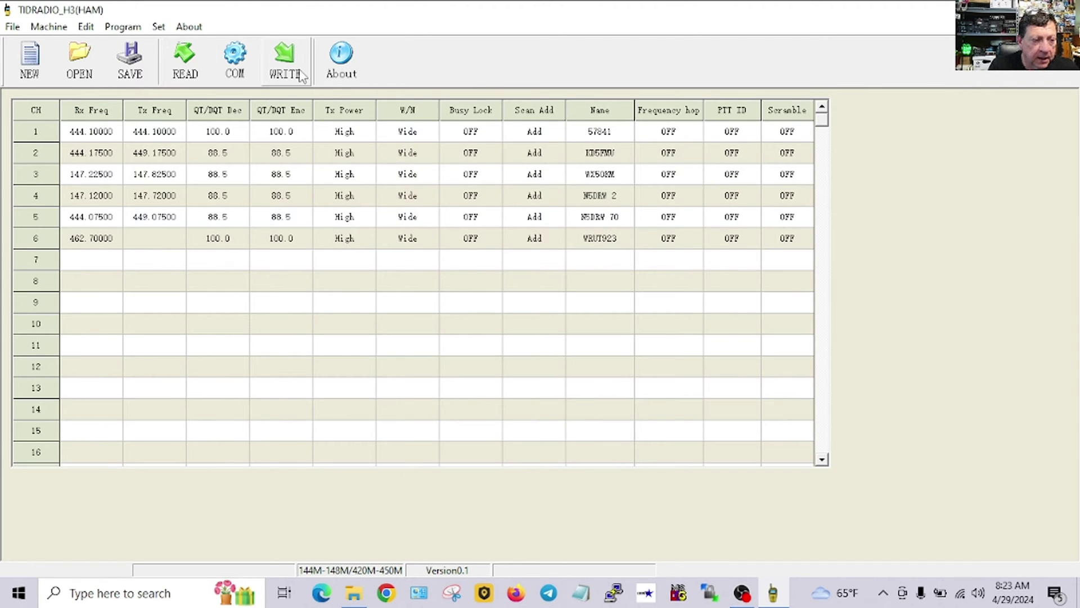
{"action": "left_click", "coordinate": [149, 241]}
{"action": "type", "text": "467"}
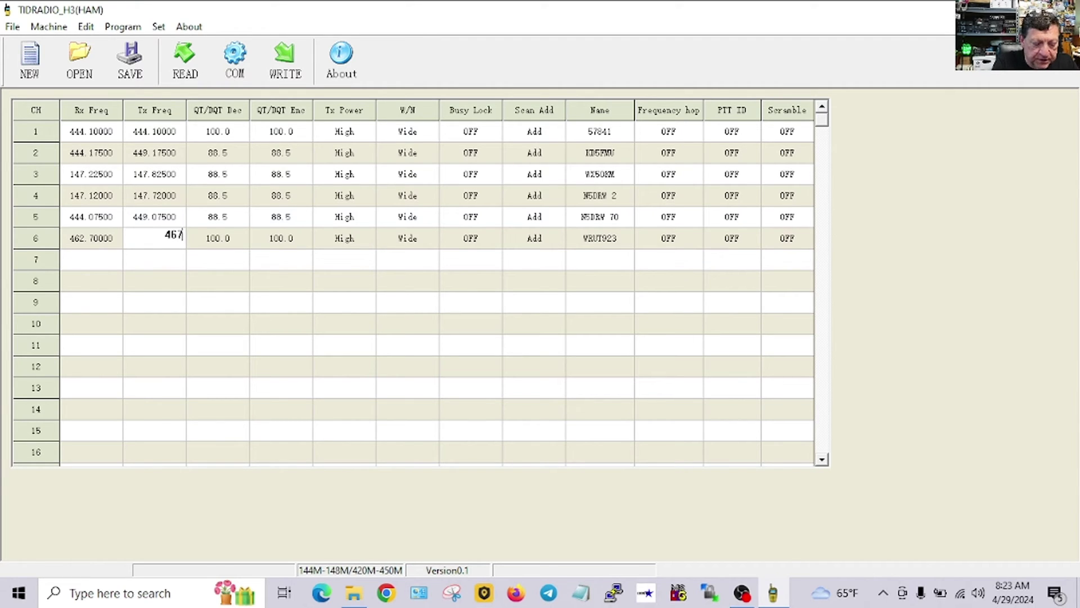
{"action": "type", "text": ".700"}
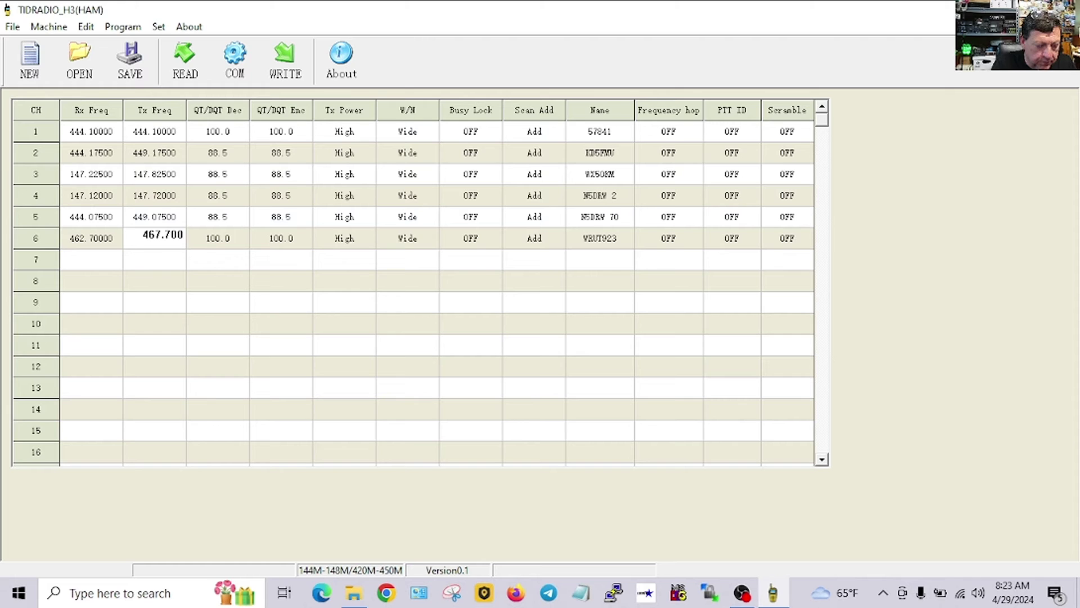
{"action": "left_click", "coordinate": [213, 258]}
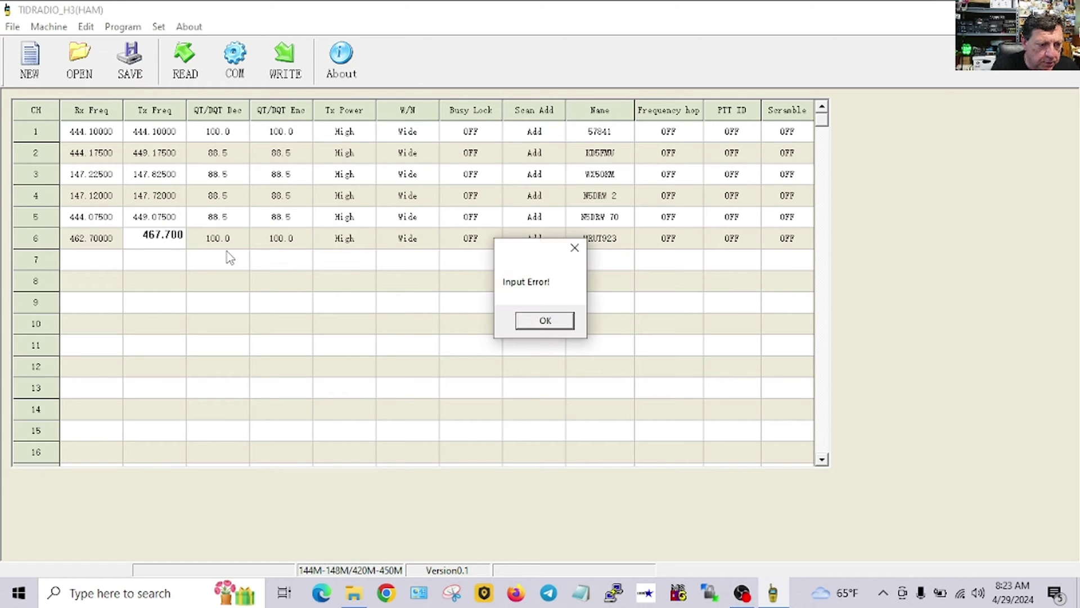
{"action": "left_click", "coordinate": [526, 318]}
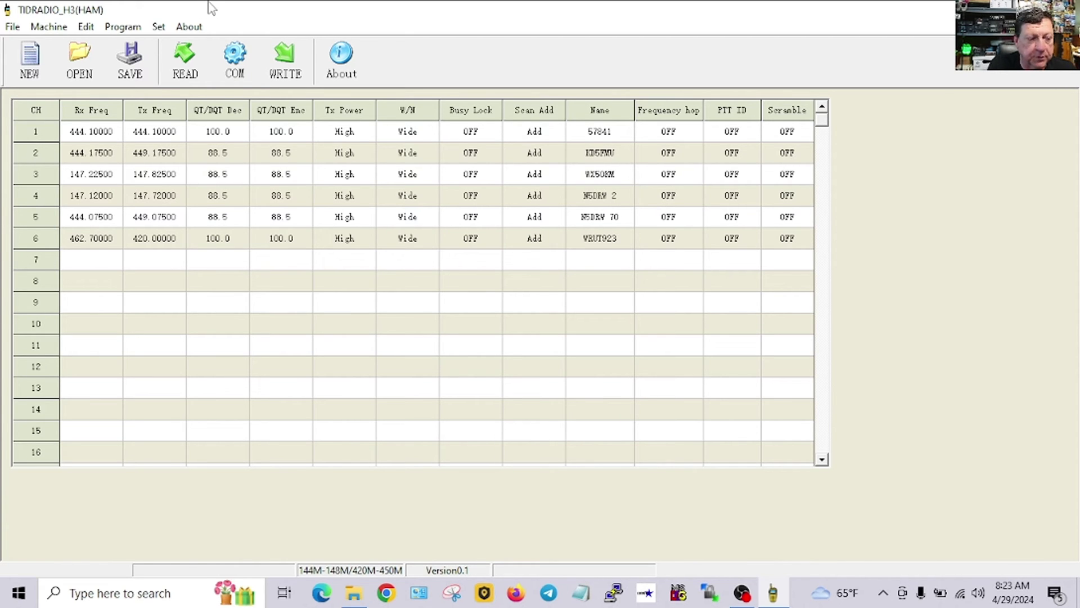
Write the code plug to the radio and exit the programming software
{"action": "left_click", "coordinate": [275, 73]}
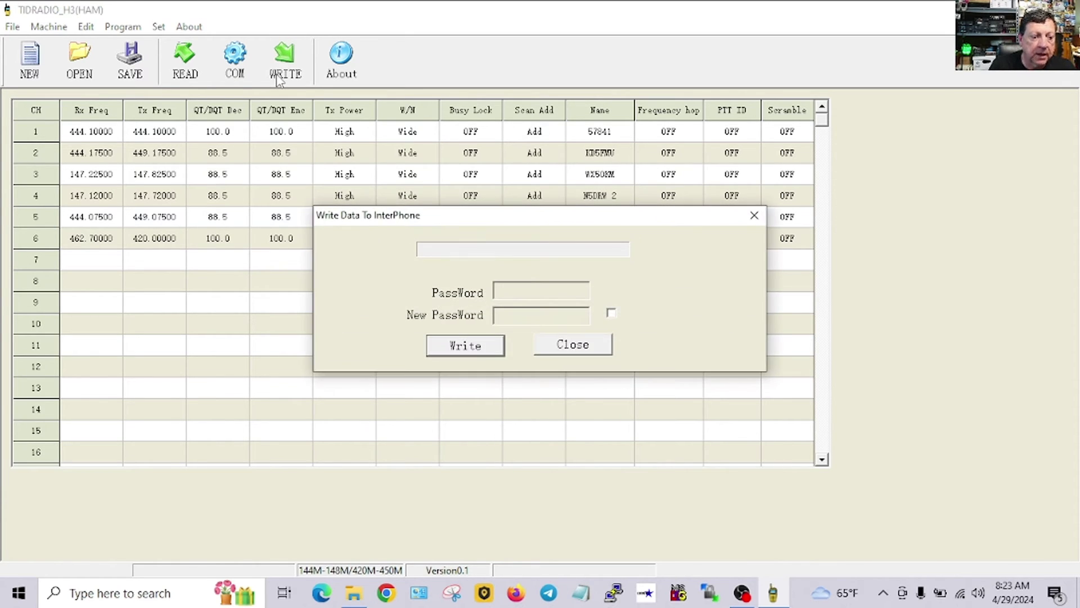
{"action": "left_click", "coordinate": [576, 349]}
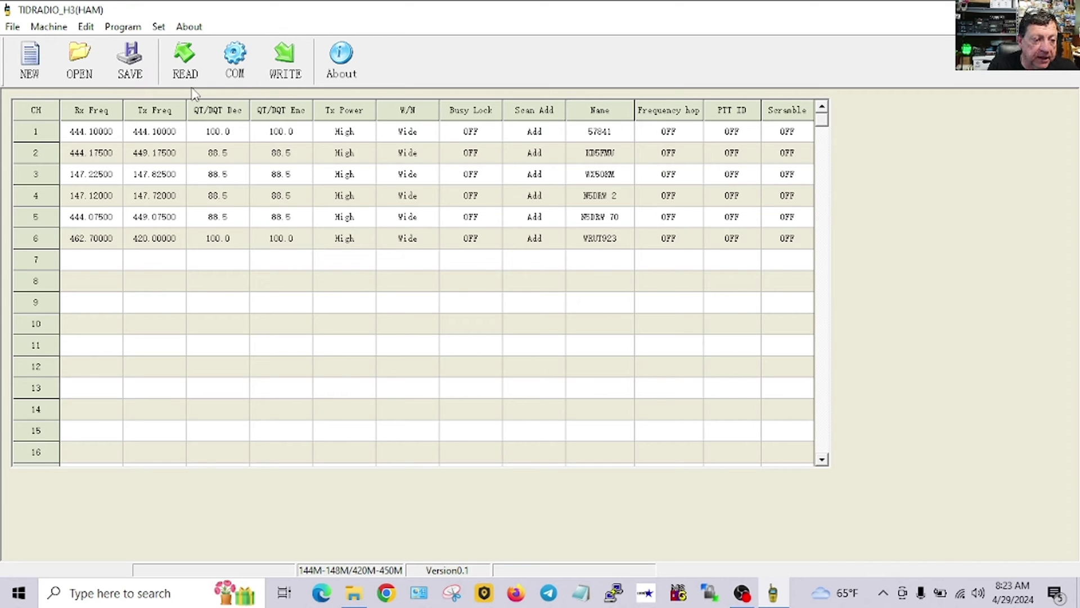
{"action": "left_click", "coordinate": [1066, 9]}
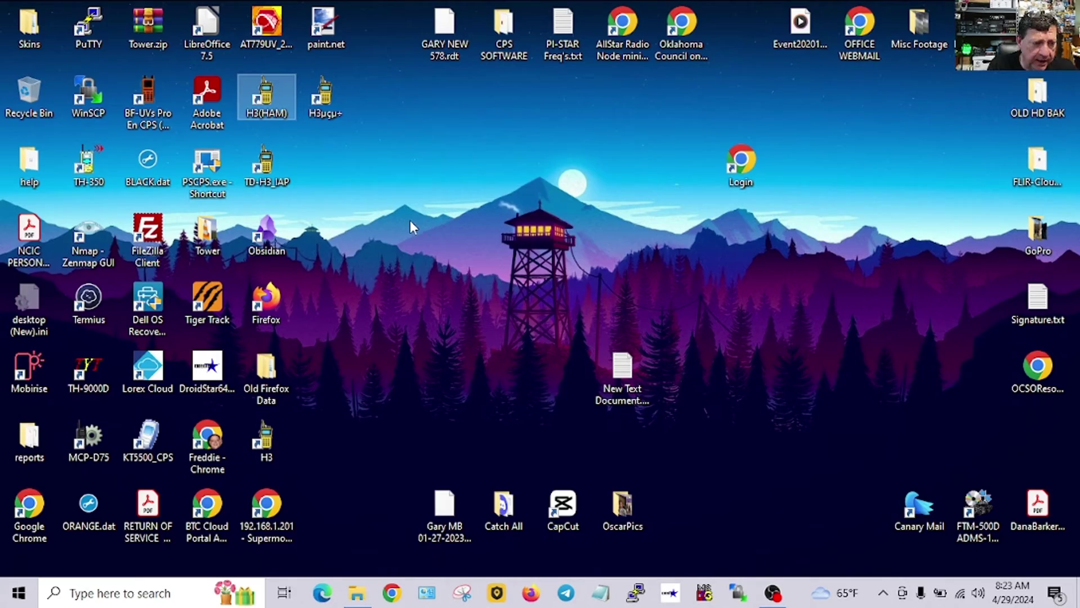
In File Explorer, browse to Downloads > TD-H3 Unlocked > TD-H3unlock
{"action": "left_click", "coordinate": [357, 592]}
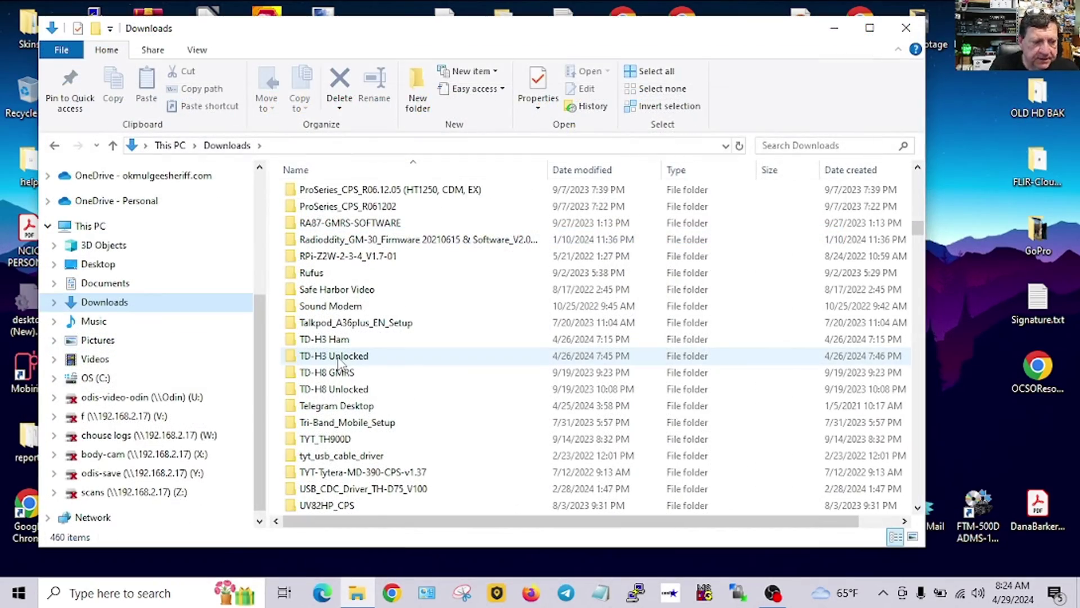
{"action": "left_click", "coordinate": [338, 360]}
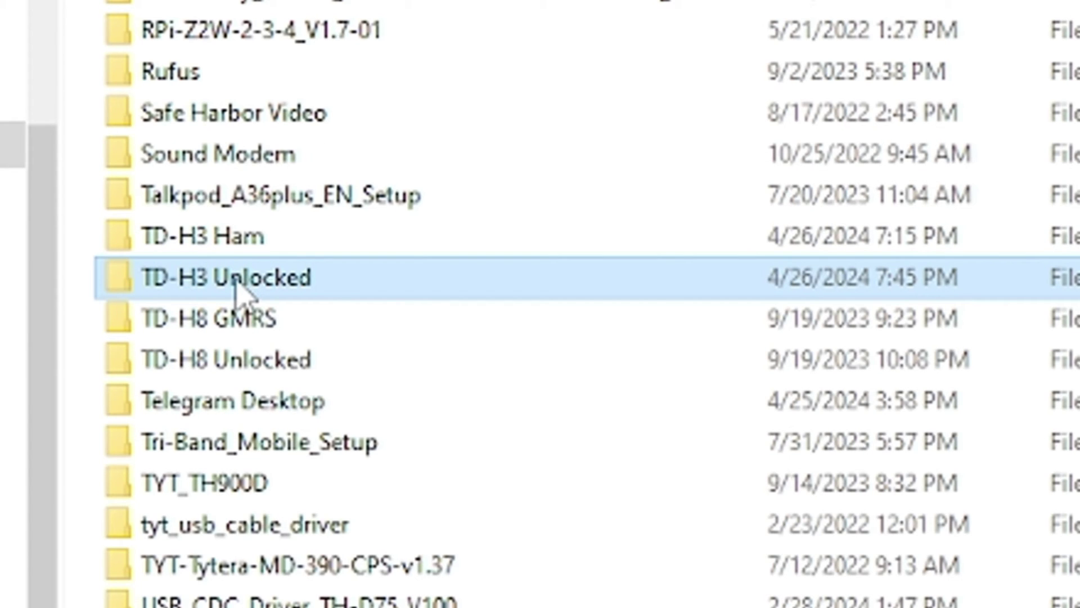
{"action": "double_click", "coordinate": [237, 287]}
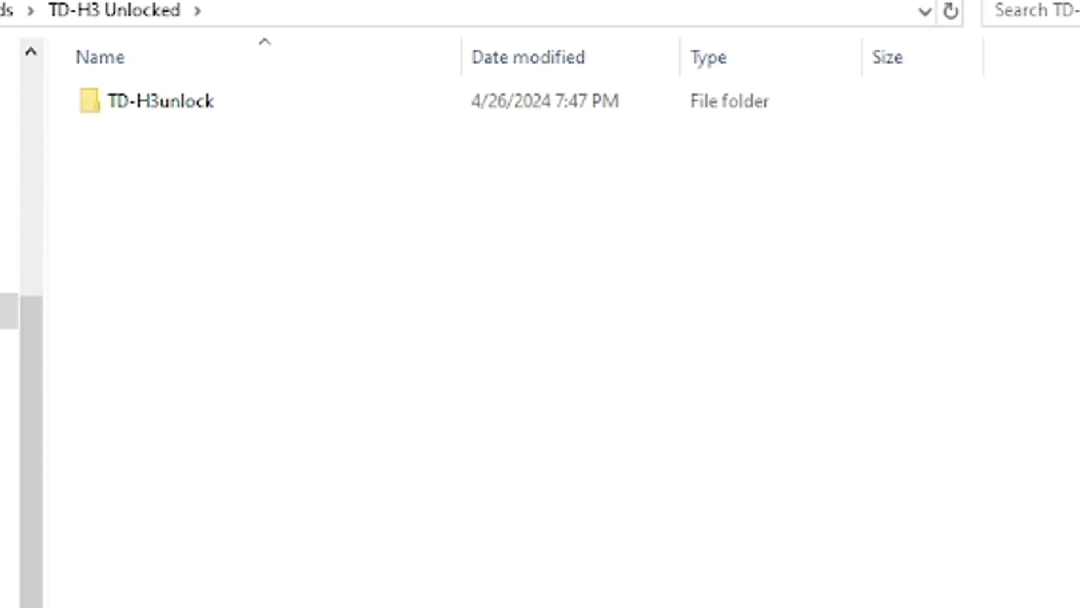
{"action": "double_click", "coordinate": [185, 103]}
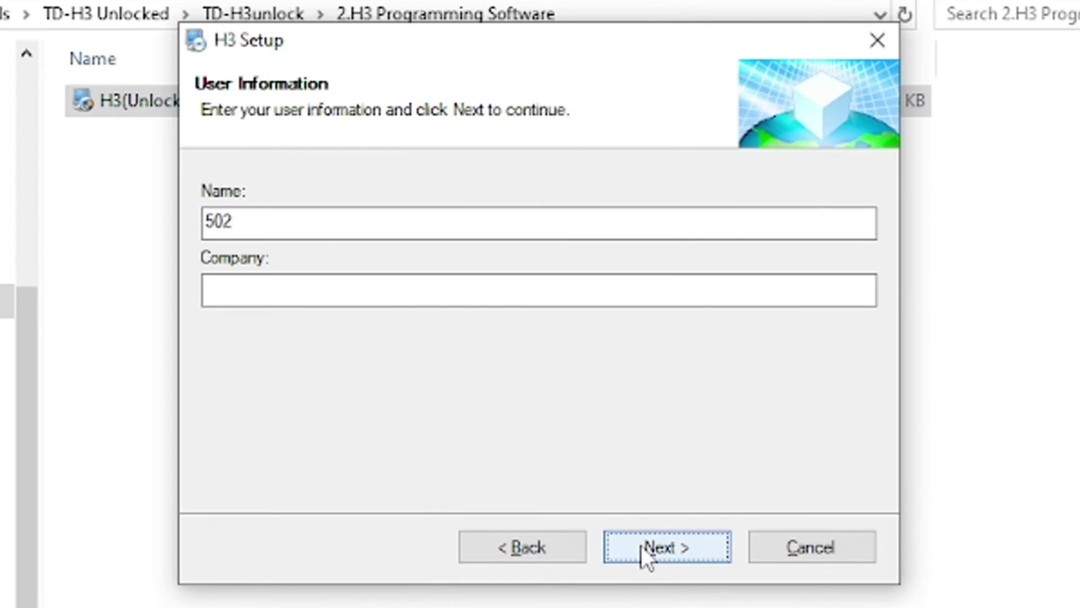
Run the H3 setup wizard with default user info, folder and shortcuts, and finish
{"action": "left_click", "coordinate": [641, 545]}
{"action": "left_click", "coordinate": [640, 545]}
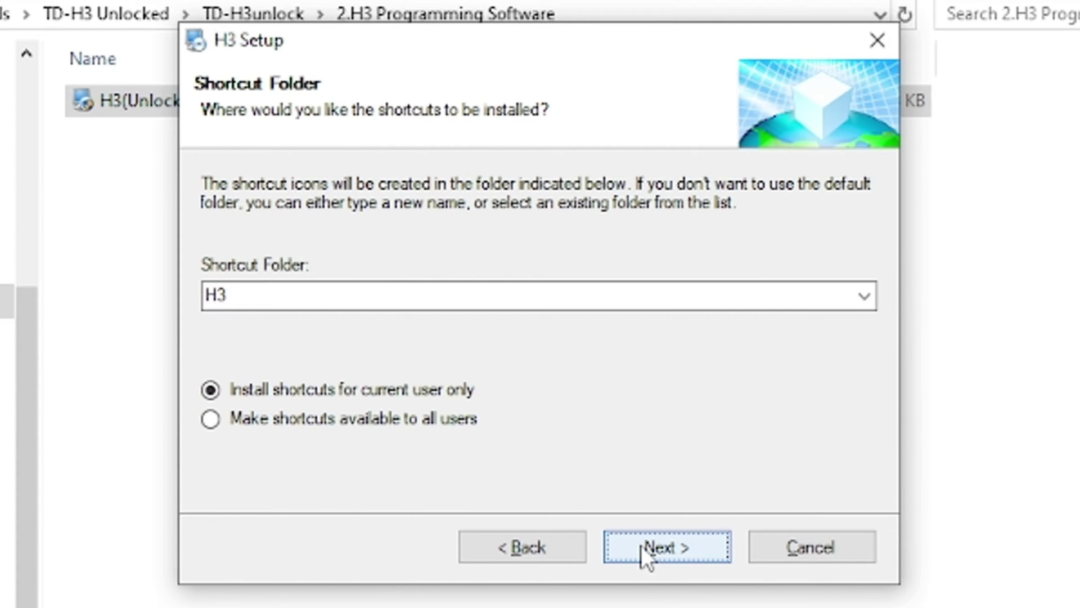
{"action": "left_click", "coordinate": [640, 545]}
{"action": "left_click", "coordinate": [640, 545]}
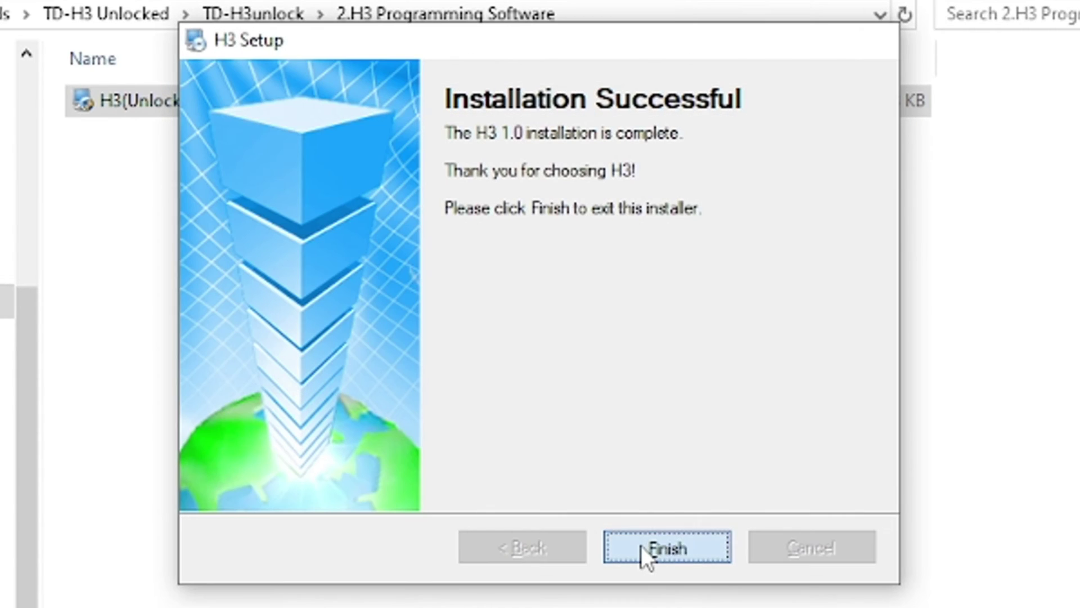
{"action": "left_click", "coordinate": [640, 545]}
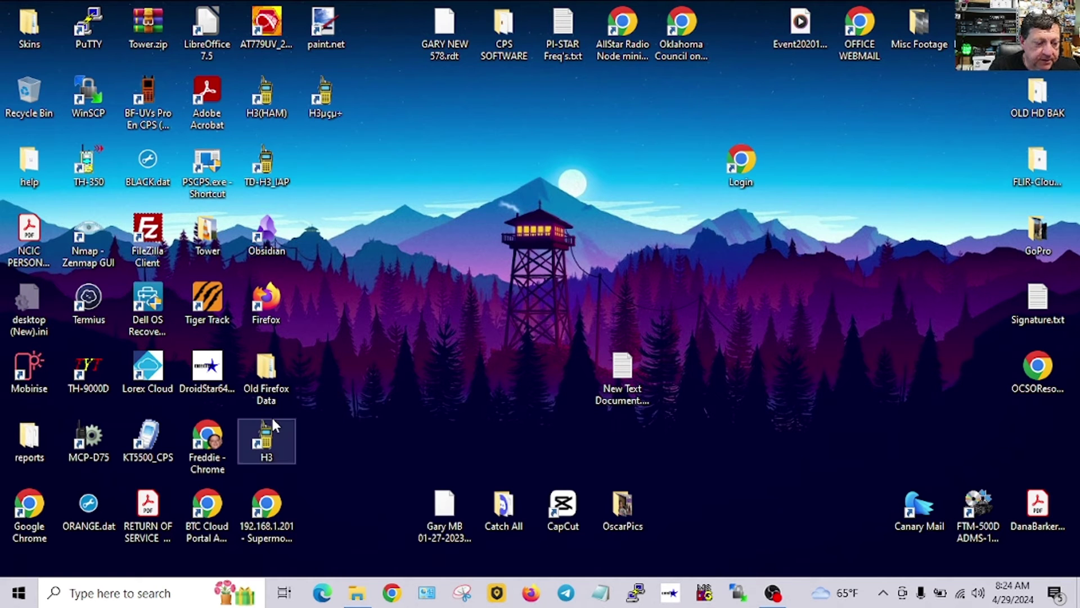
Launch H3 from its desktop shortcut and set the communication port to COM11
{"action": "left_click_drag", "start_coordinate": [272, 415], "coordinate": [531, 277]}
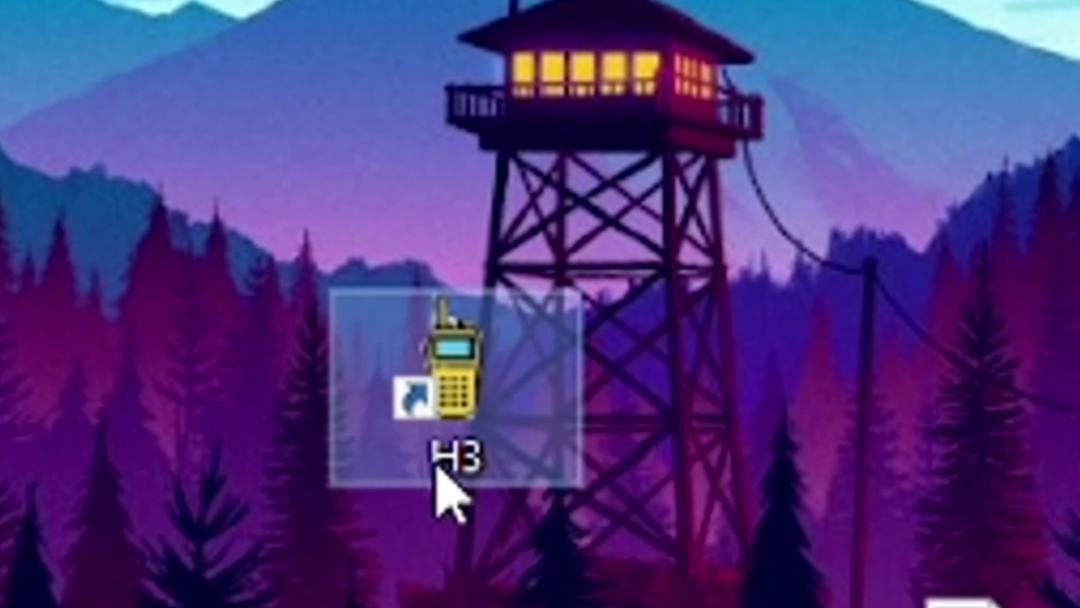
{"action": "double_click", "coordinate": [464, 423]}
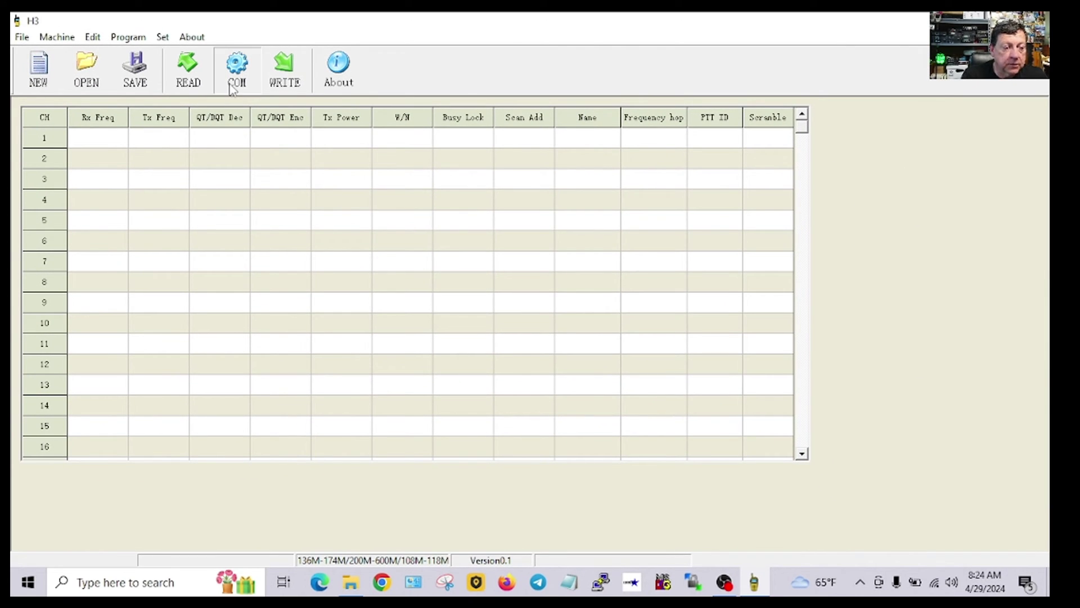
{"action": "left_click", "coordinate": [230, 87]}
{"action": "left_click", "coordinate": [369, 255]}
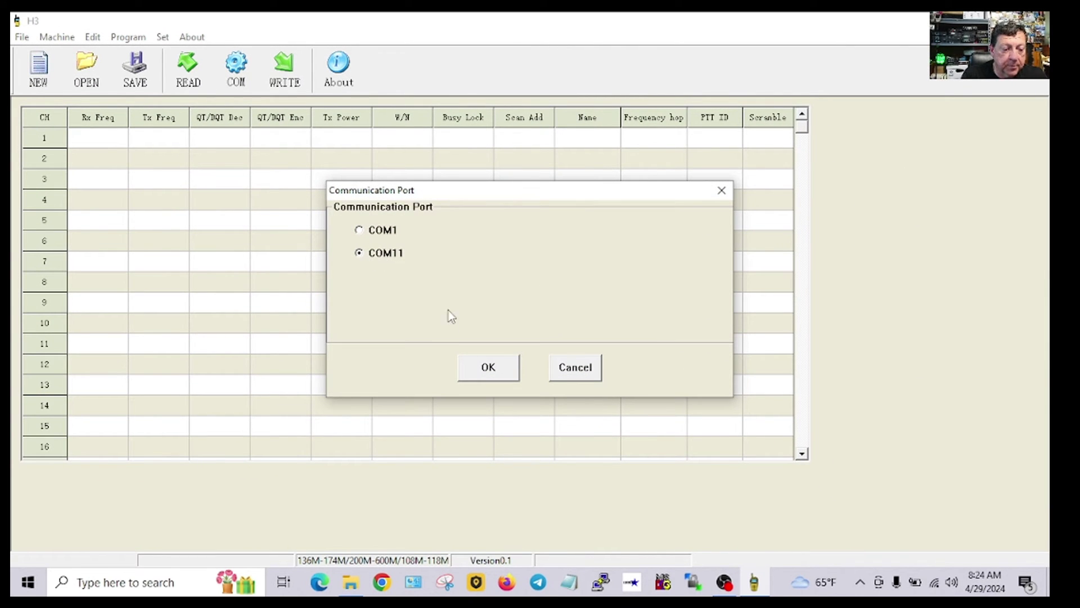
{"action": "left_click", "coordinate": [488, 368]}
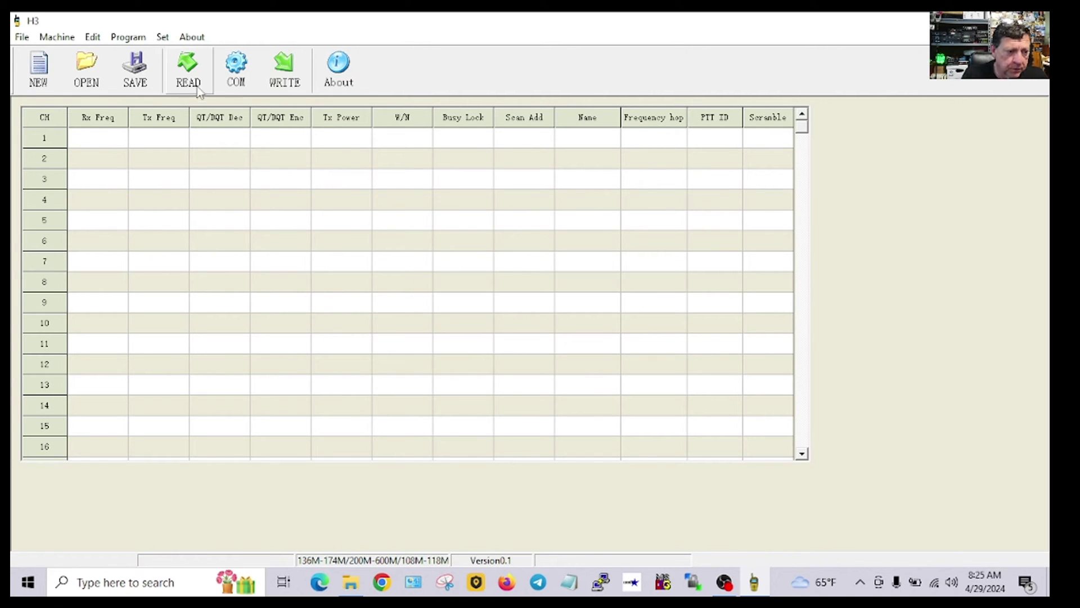
Read the radio so the channel table fills with six channels
{"action": "left_click", "coordinate": [188, 70]}
{"action": "left_click", "coordinate": [464, 336]}
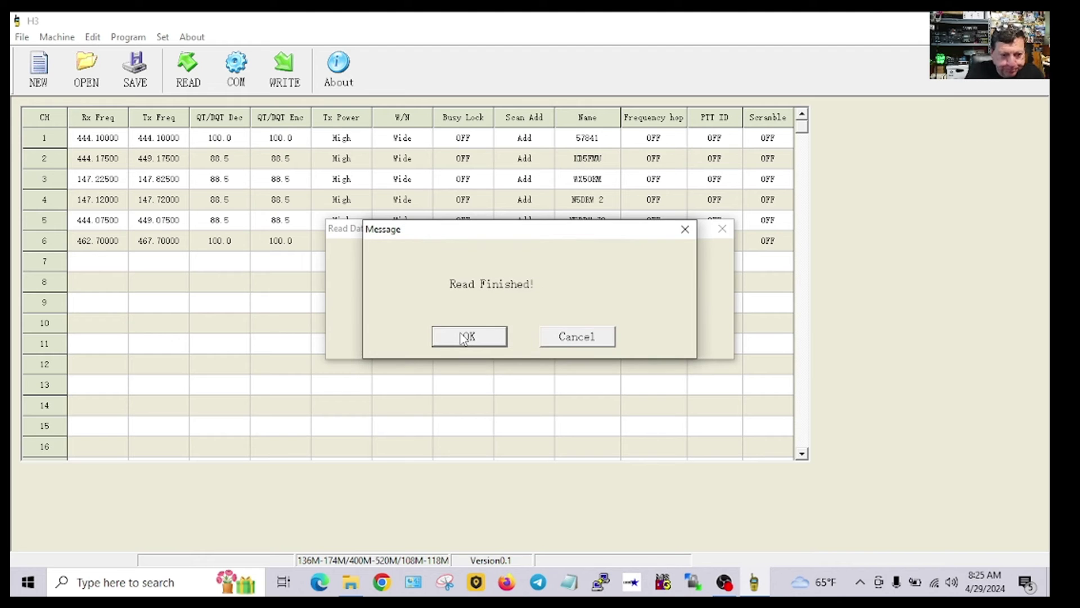
{"action": "left_click", "coordinate": [463, 336]}
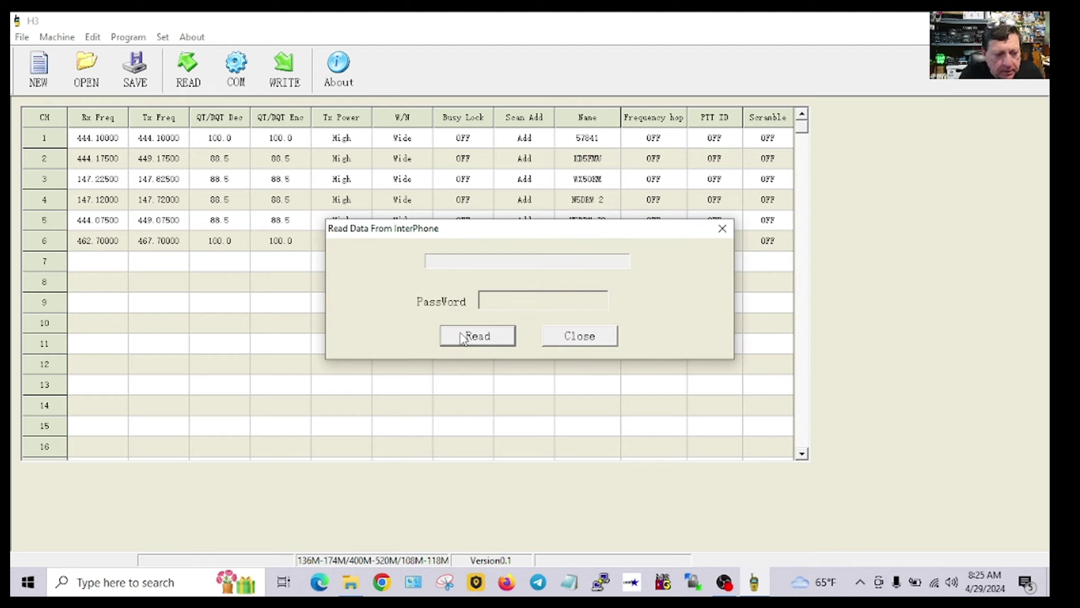
Close the read window and inspect the existing channels' receive and transmit frequencies
{"action": "left_click", "coordinate": [594, 338]}
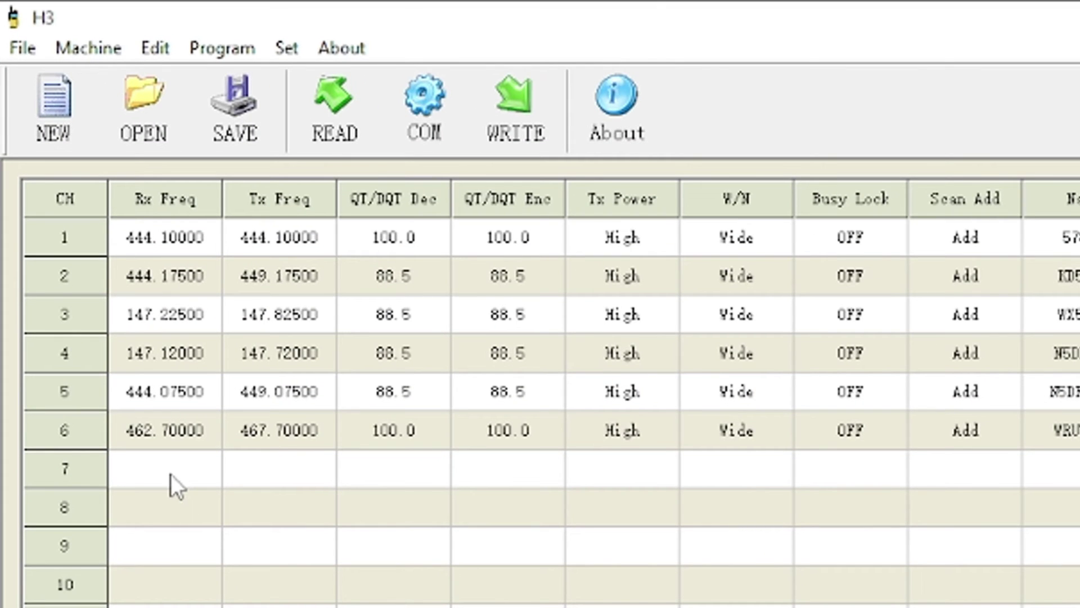
{"action": "left_click", "coordinate": [170, 474]}
{"action": "left_click", "coordinate": [277, 435]}
{"action": "left_click", "coordinate": [175, 434]}
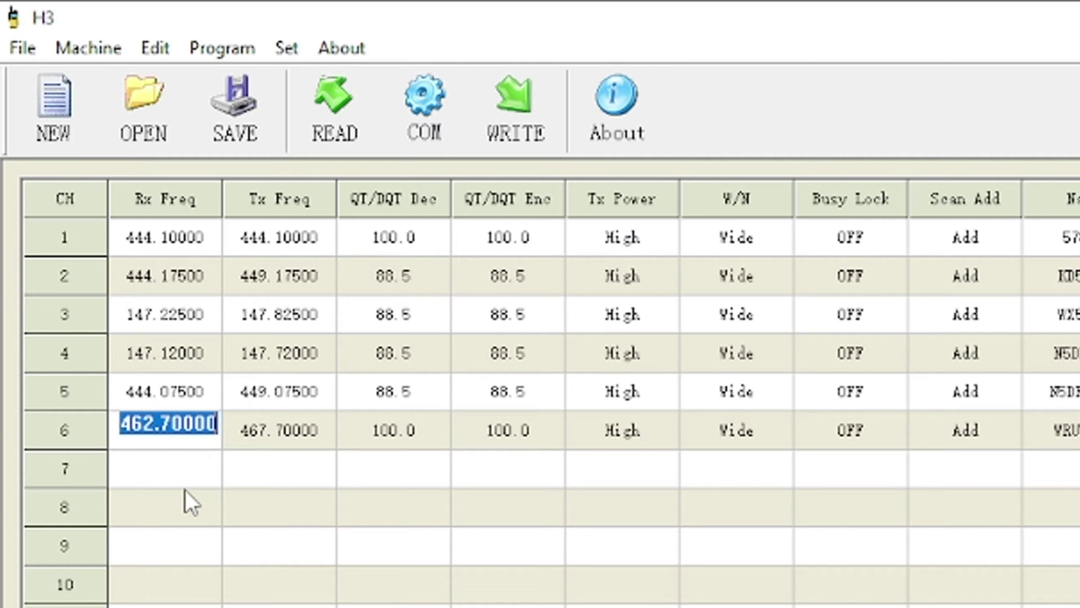
{"action": "left_click", "coordinate": [195, 243]}
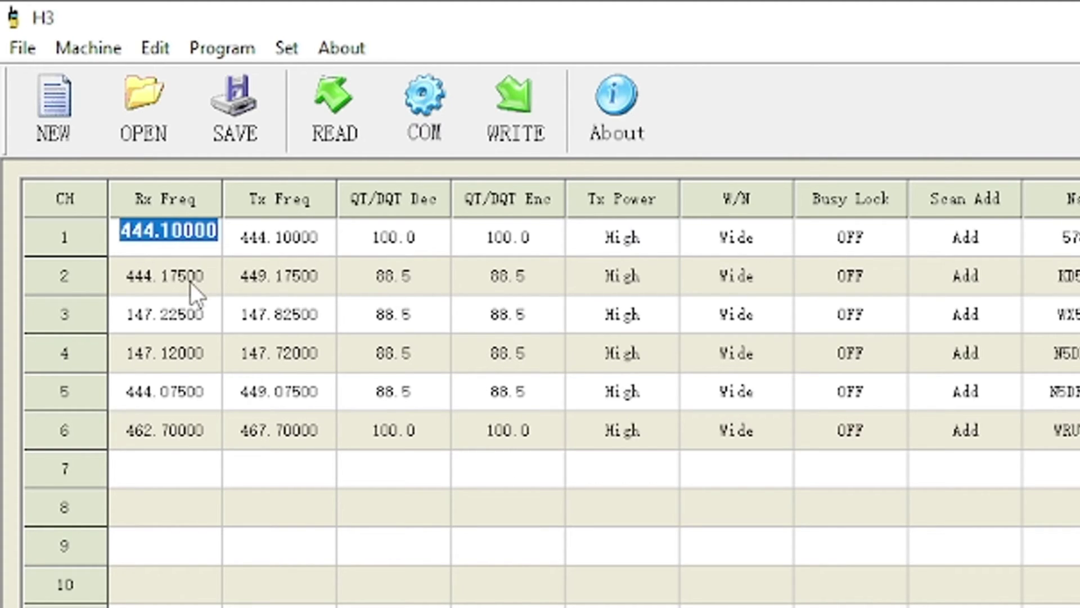
Set channel 7's receive frequency to 462.55000
{"action": "left_click", "coordinate": [158, 463]}
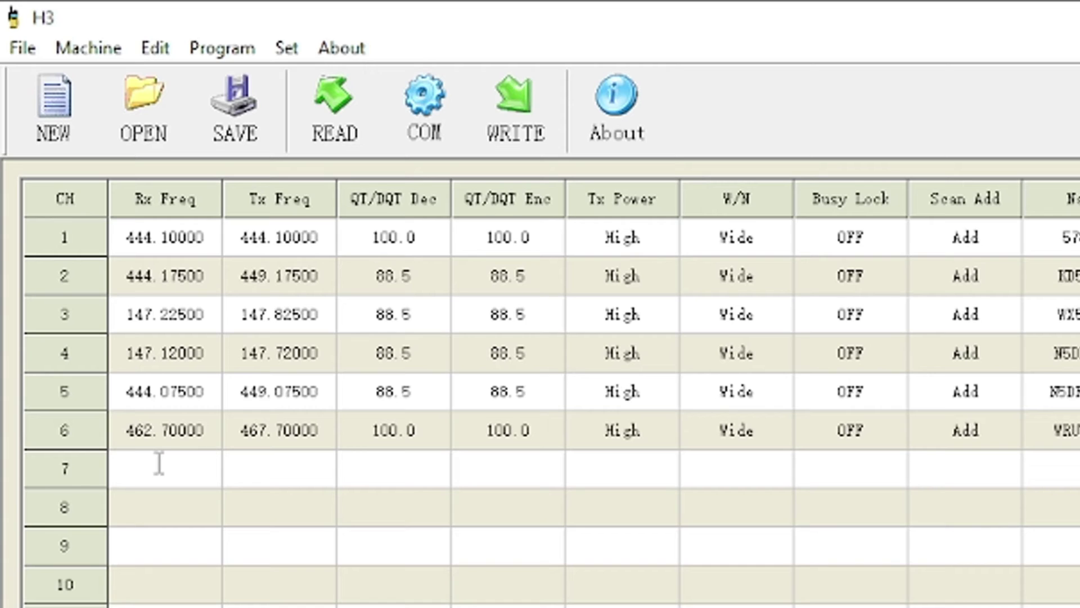
{"action": "type", "text": "462"}
{"action": "type", "text": ".505"}
{"action": "type", "text": "0"}
{"action": "key", "text": "BackSpace"}
{"action": "type", "text": "50"}
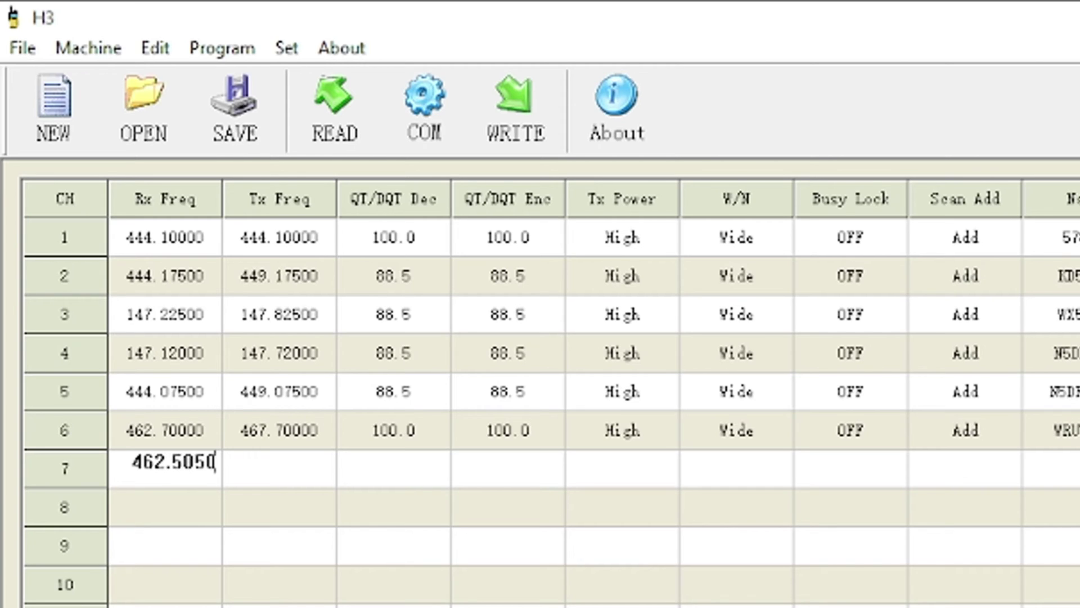
{"action": "key", "text": "BackSpace"}
{"action": "key", "text": "BackSpace"}
{"action": "type", "text": "5"}
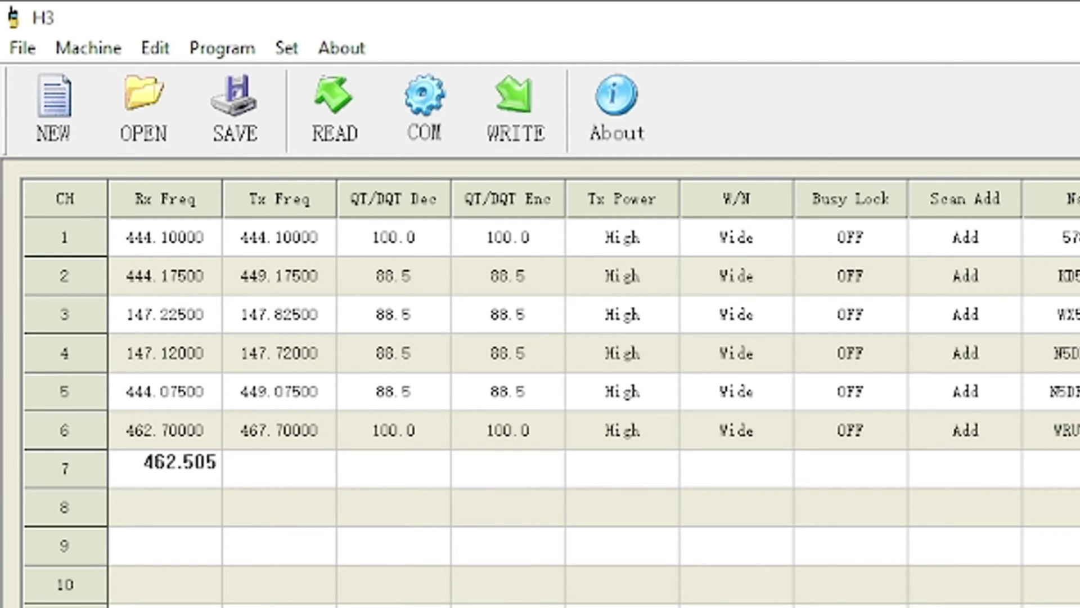
{"action": "key", "text": "BackSpace"}
{"action": "type", "text": "500"}
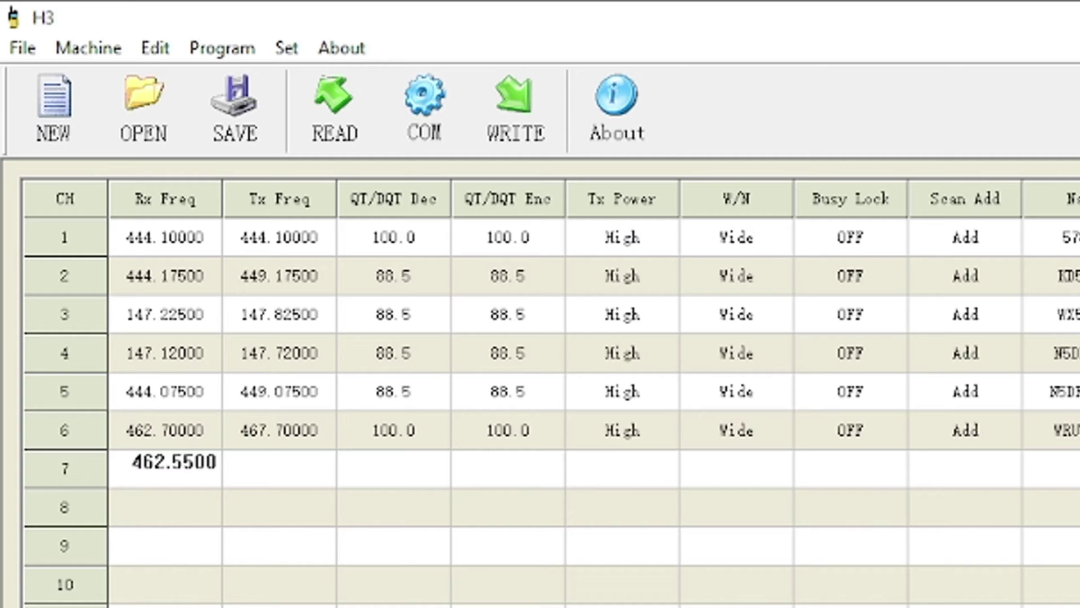
{"action": "left_click", "coordinate": [316, 471]}
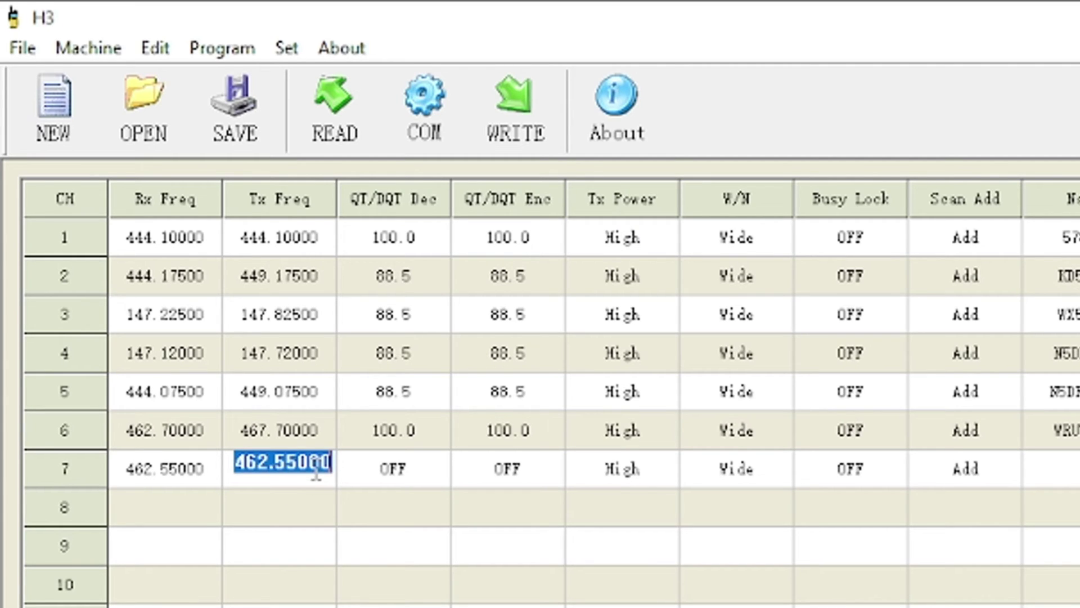
Give channel 7 a 467.55000 transmit frequency and a 192.8 tone
{"action": "type", "text": "467.555"}
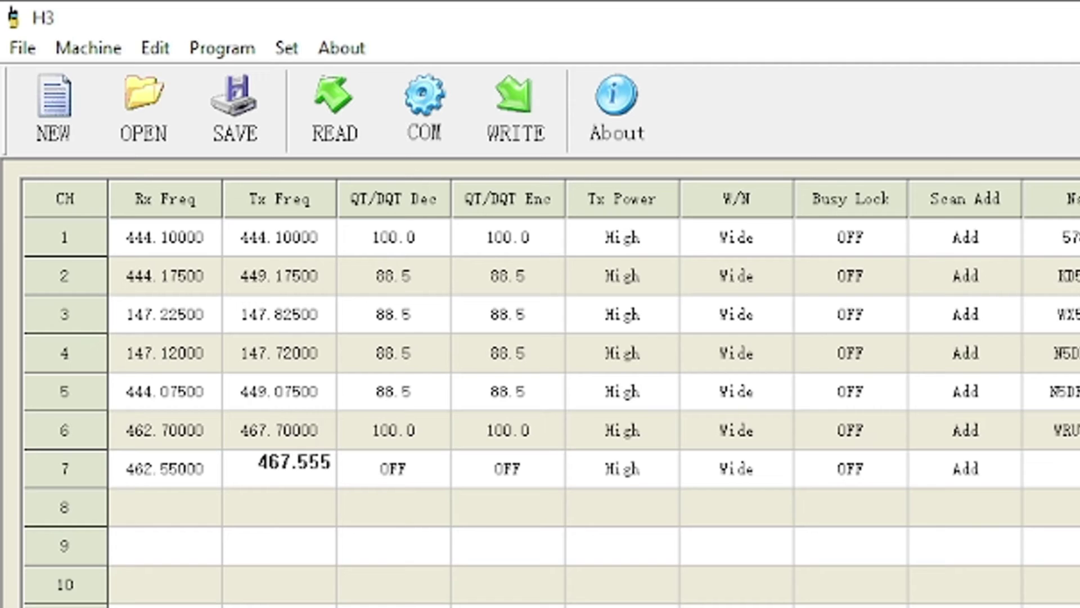
{"action": "key", "text": "BackSpace"}
{"action": "type", "text": "00"}
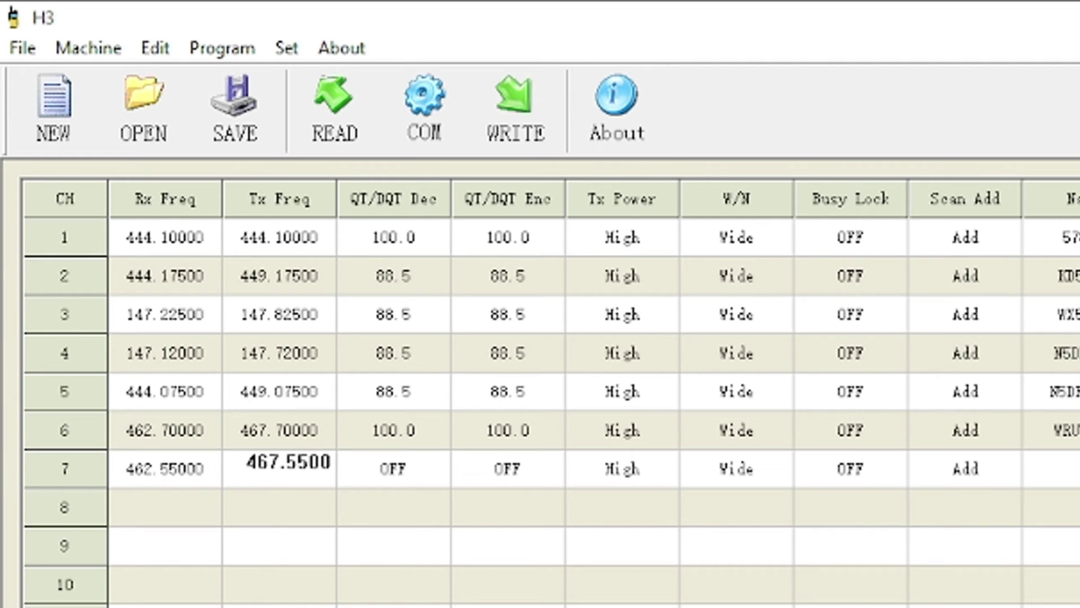
{"action": "left_click", "coordinate": [423, 474]}
{"action": "left_click", "coordinate": [431, 473]}
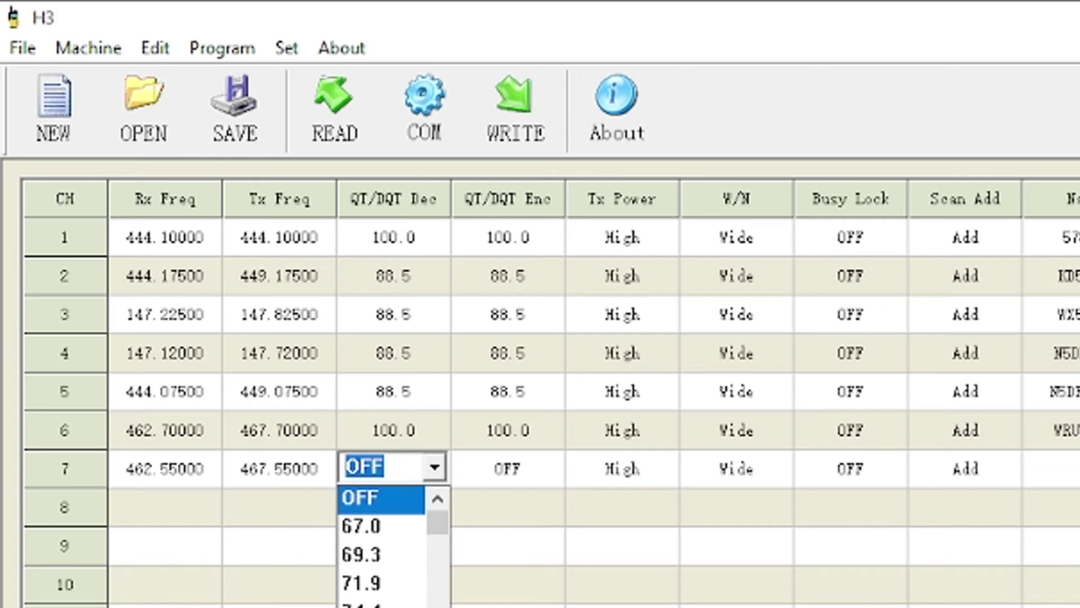
{"action": "scroll", "coordinate": [383, 546], "scroll_direction": "down", "scroll_amount": 6}
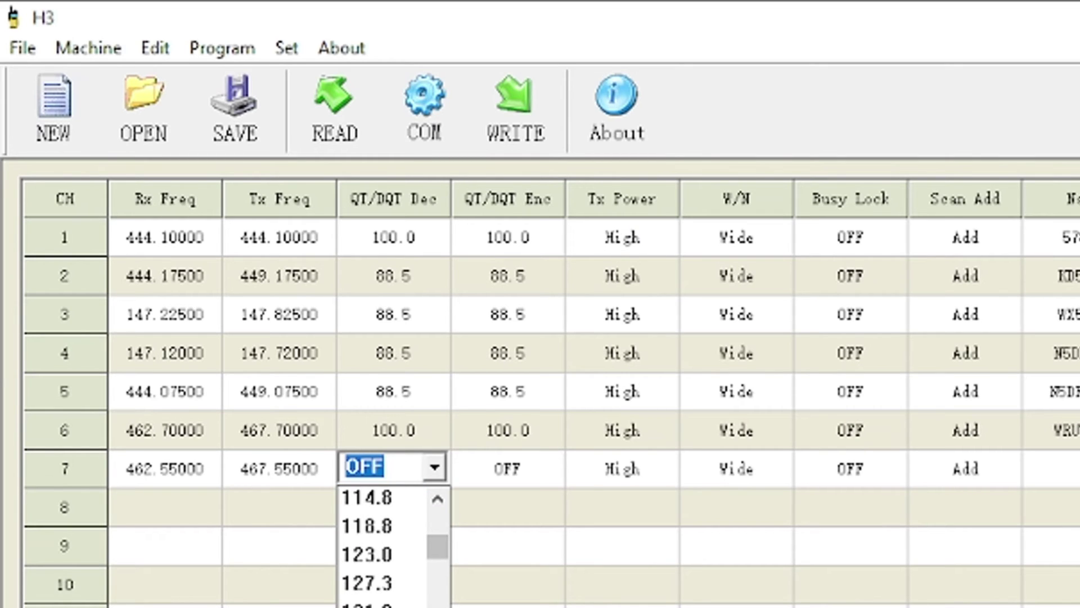
{"action": "scroll", "coordinate": [383, 546], "scroll_direction": "down", "scroll_amount": 4}
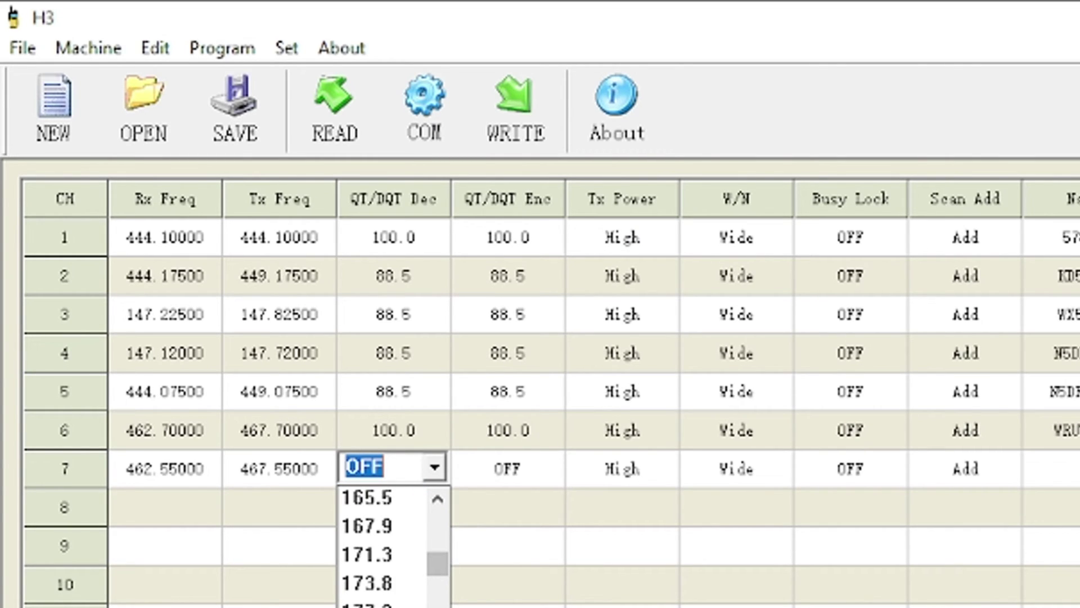
{"action": "scroll", "coordinate": [383, 546], "scroll_direction": "down", "scroll_amount": 2}
{"action": "left_click", "coordinate": [368, 582]}
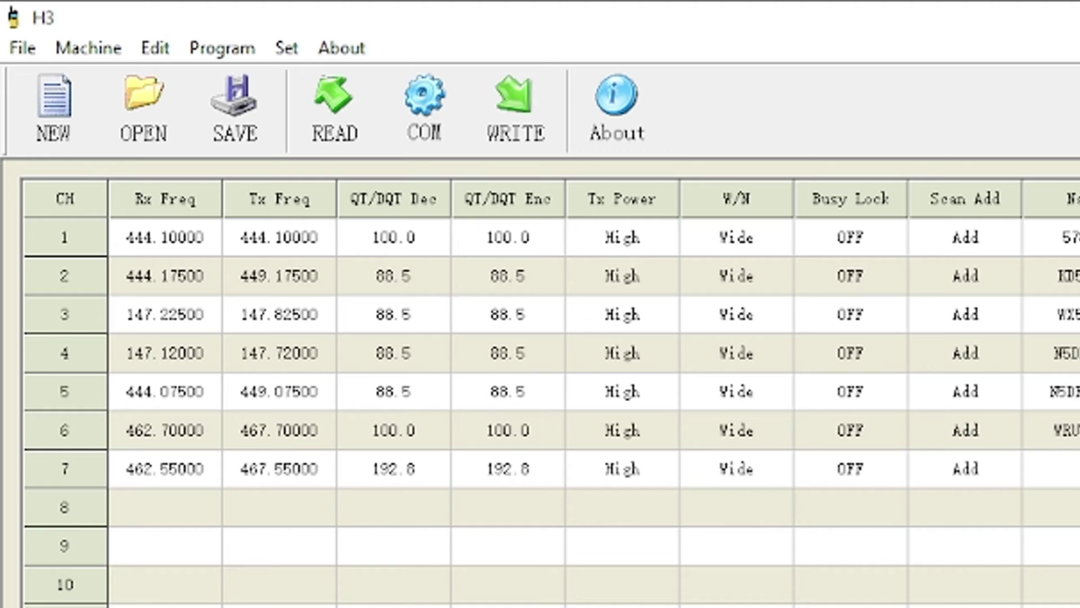
Name channel 7 with the station's call sign
{"action": "type", "text": "WRWX"}
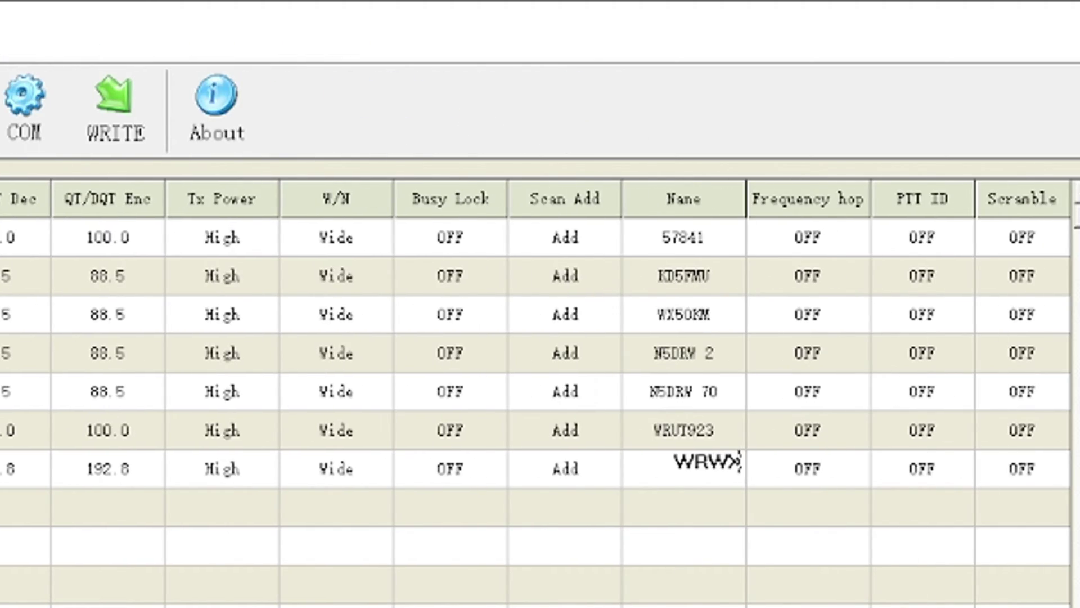
{"action": "key", "text": "BackSpace"}
{"action": "type", "text": "Z42"}
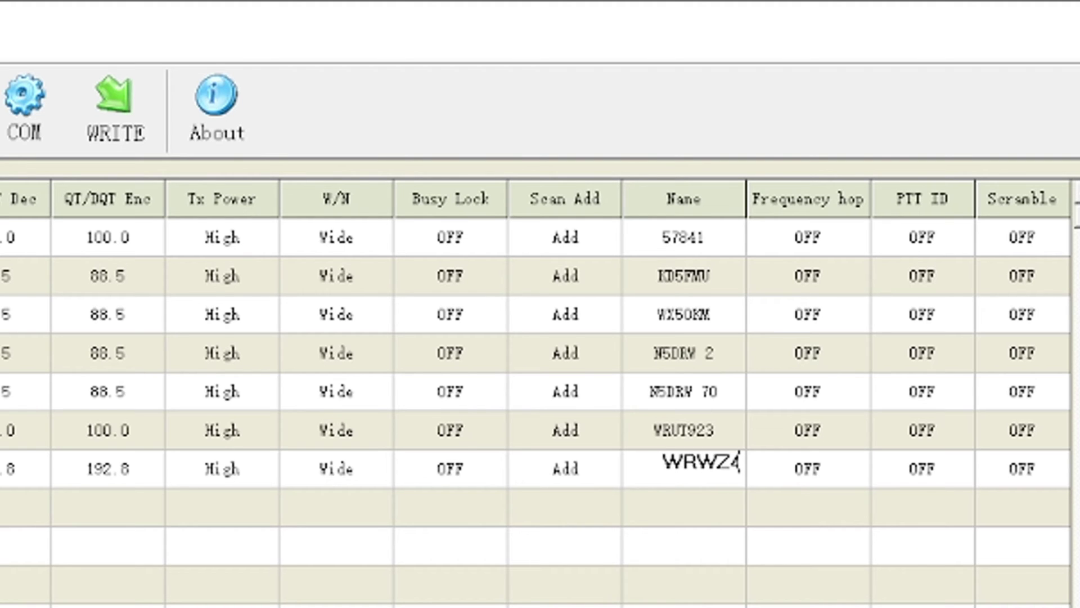
{"action": "type", "text": "8"}
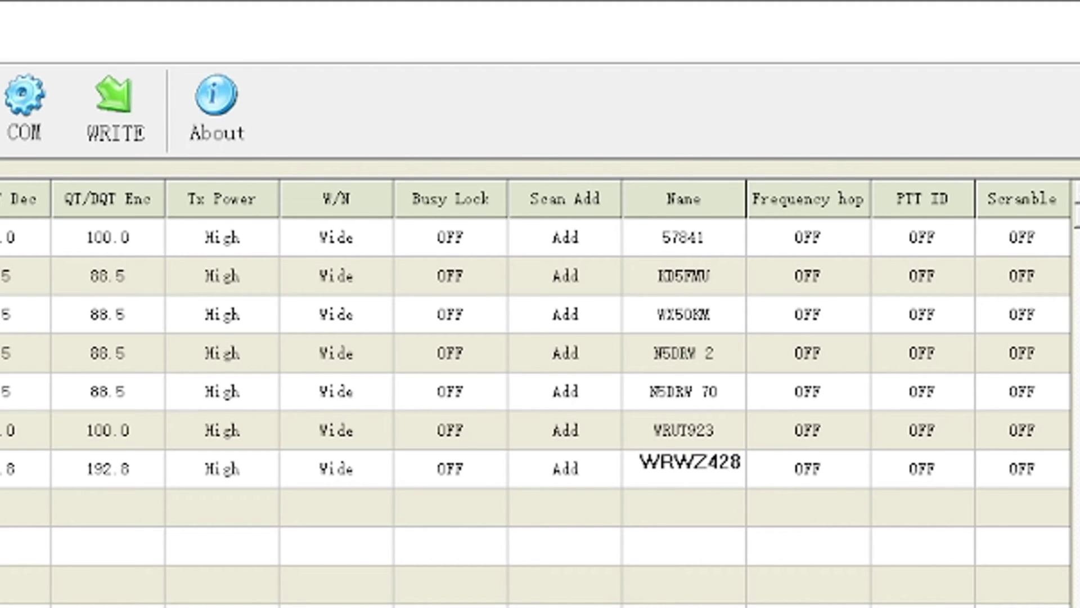
{"action": "key", "text": "Return"}
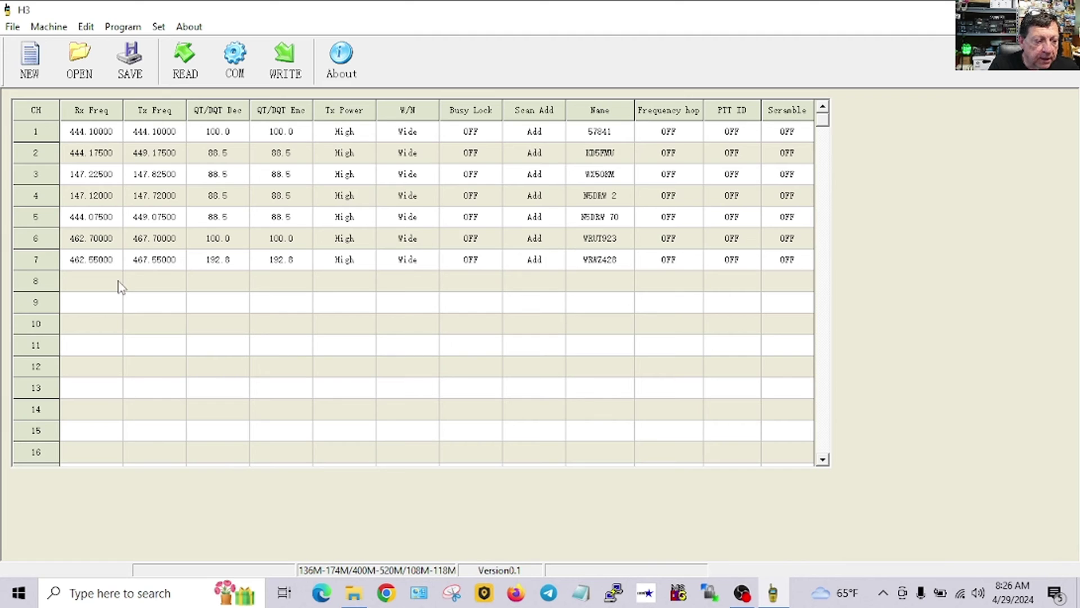
Leave channel 7's transmit power at High
{"action": "left_click", "coordinate": [348, 268]}
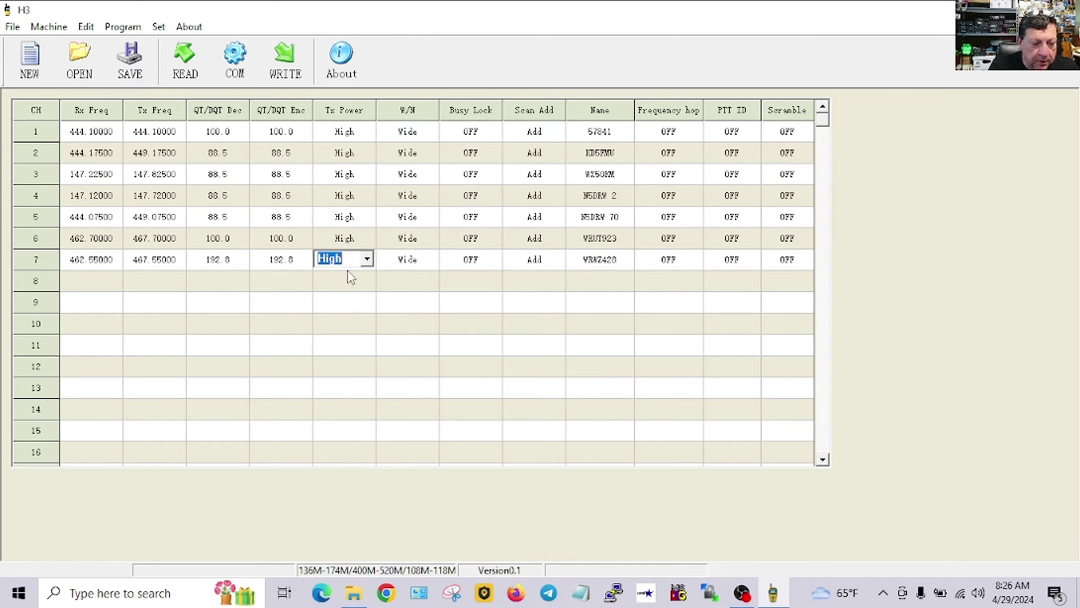
{"action": "left_click", "coordinate": [624, 263]}
{"action": "left_click", "coordinate": [610, 281]}
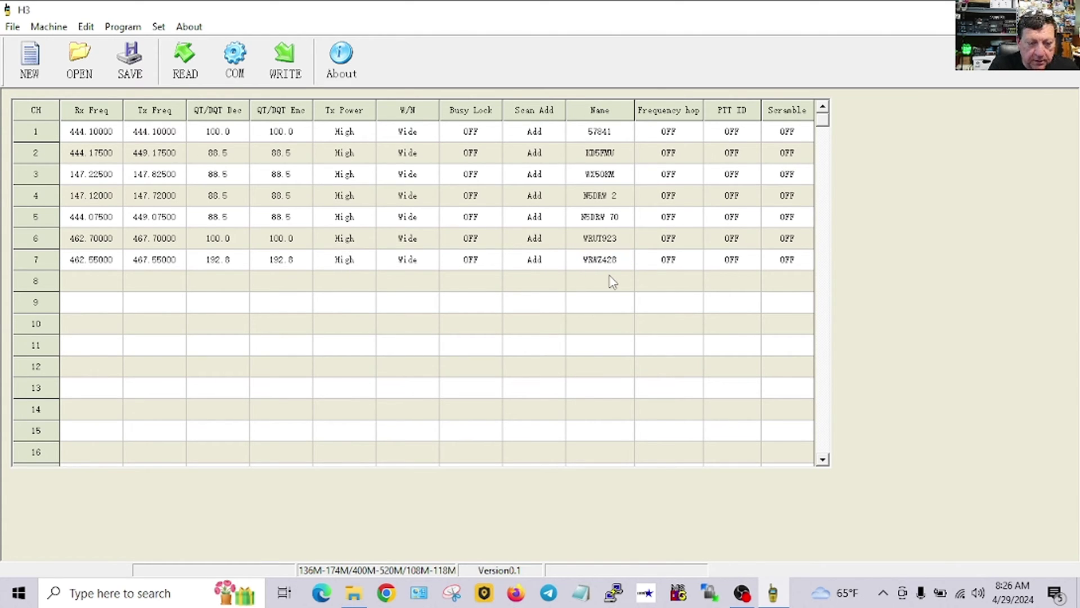
Open Option Features and capitalise the final R of MSG3 to read CRUSADER
{"action": "left_click", "coordinate": [123, 26]}
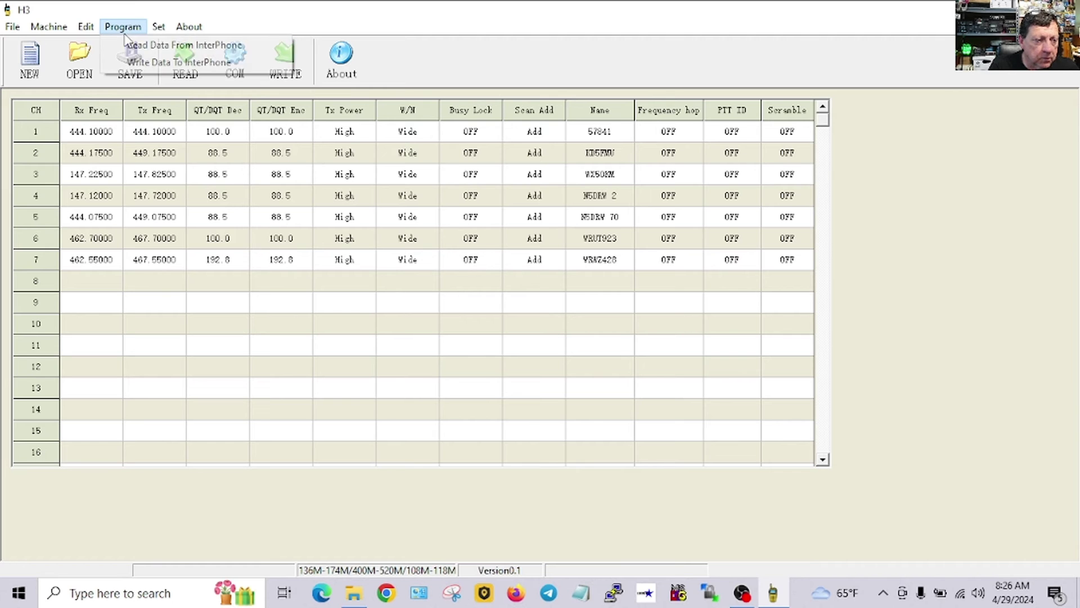
{"action": "mouse_move", "coordinate": [85, 26]}
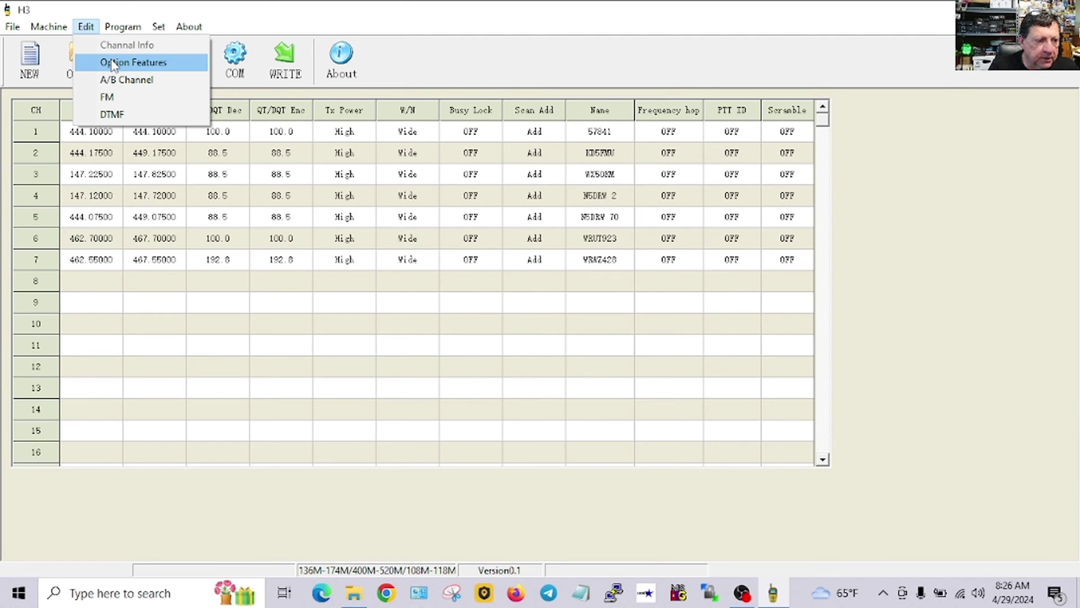
{"action": "left_click", "coordinate": [138, 60]}
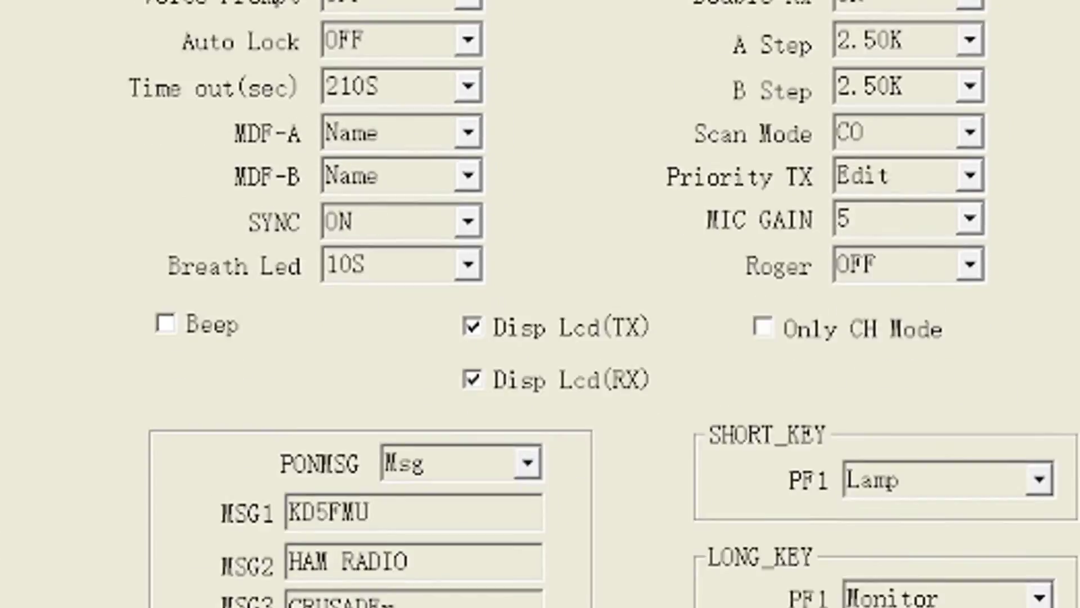
{"action": "key", "text": "BackSpace"}
{"action": "type", "text": "R"}
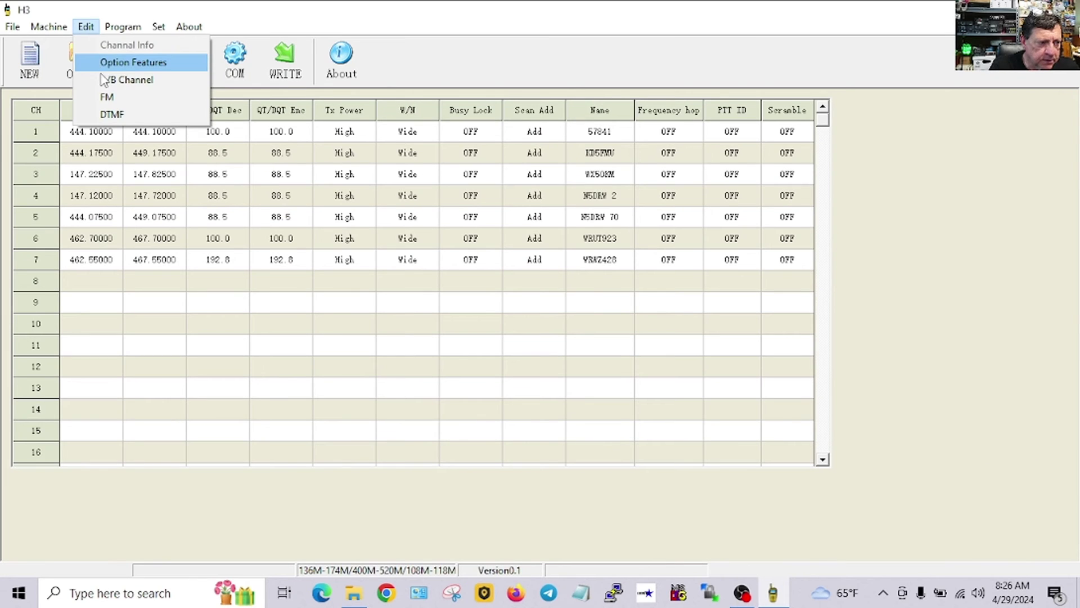
Review the A/B Channel and DTMF settings pages without changing them
{"action": "left_click", "coordinate": [127, 79]}
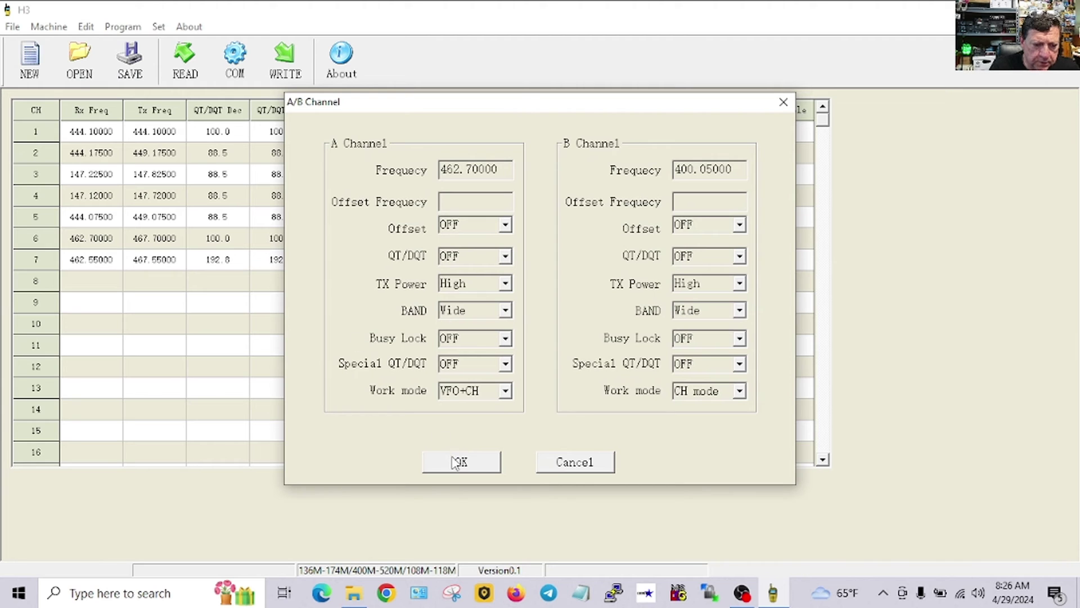
{"action": "left_click", "coordinate": [462, 461]}
{"action": "left_click", "coordinate": [86, 27]}
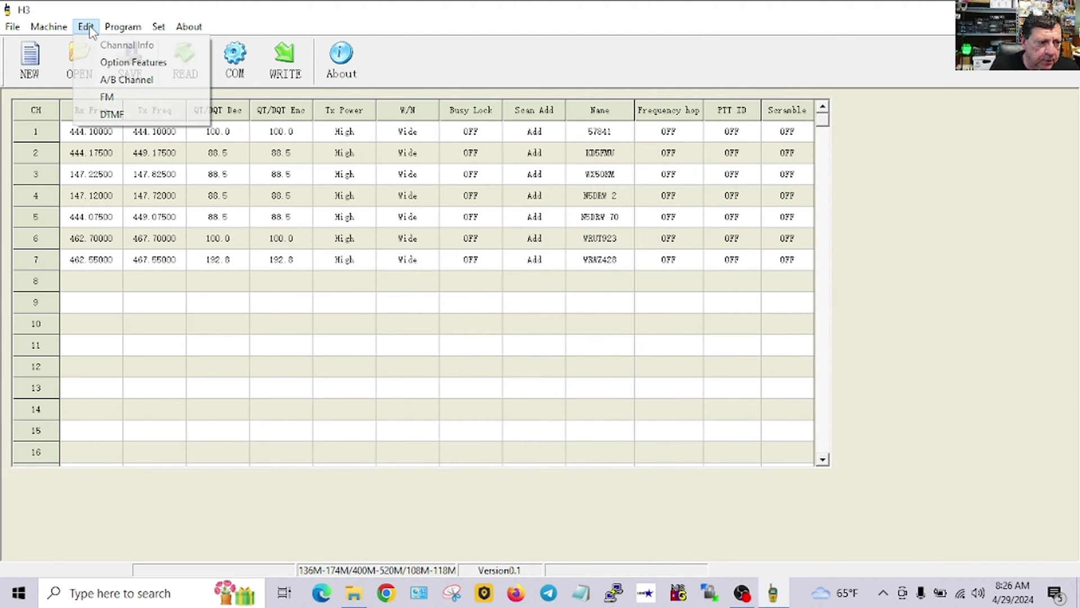
{"action": "left_click", "coordinate": [102, 111]}
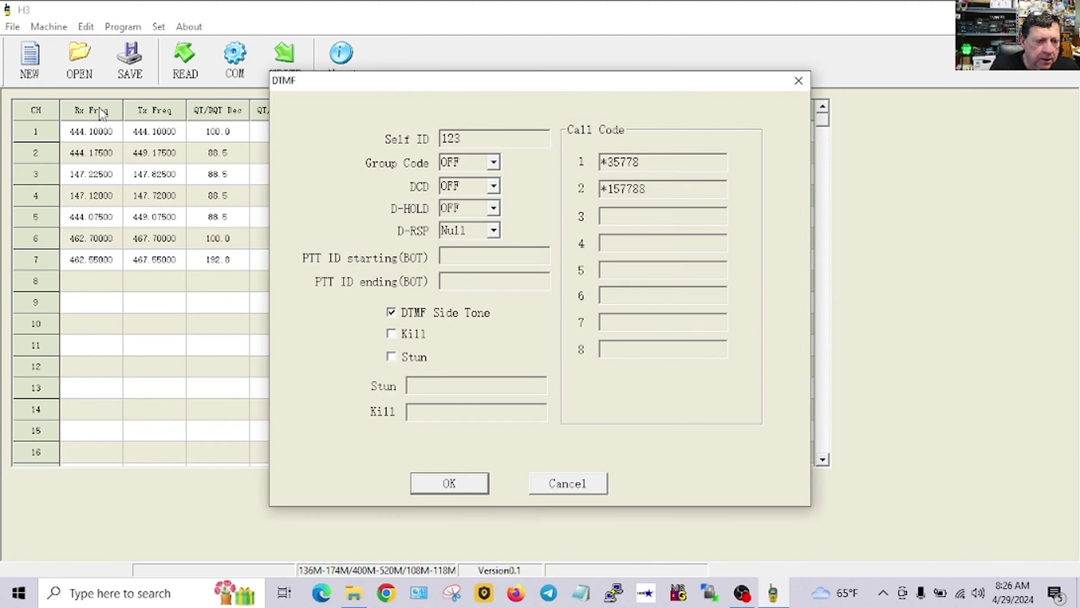
{"action": "left_click", "coordinate": [436, 488]}
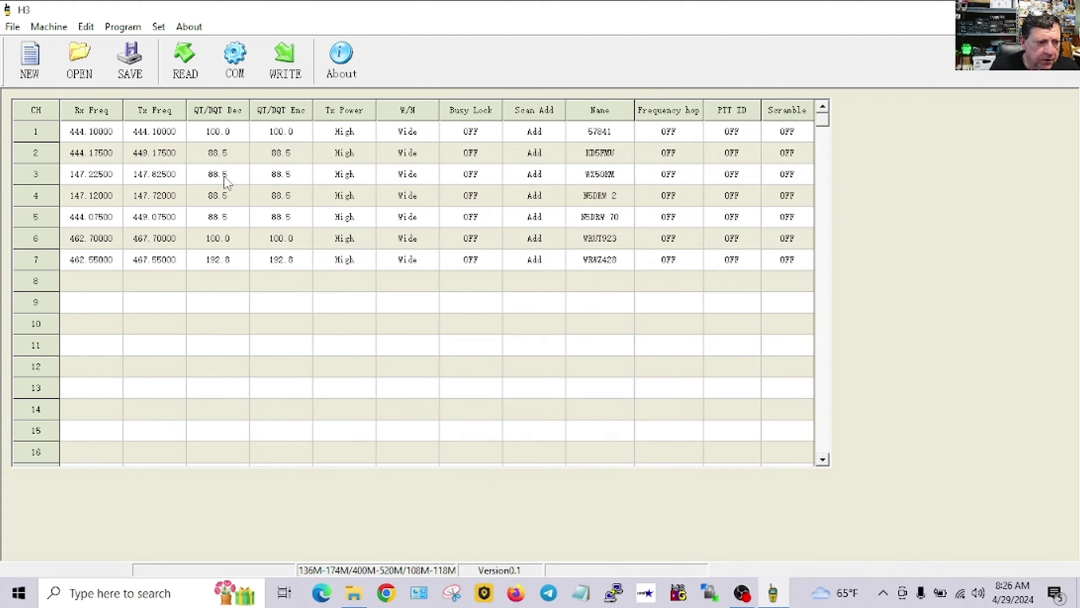
Store FM radio presets 99.1 on channel 1 and 95.1 on channel 2
{"action": "left_click", "coordinate": [87, 26]}
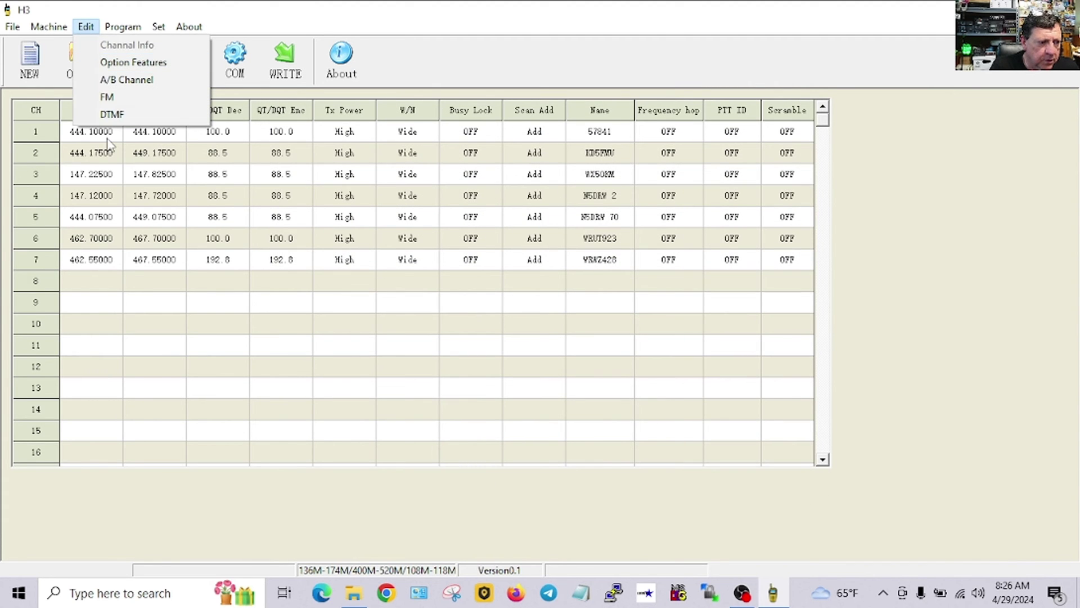
{"action": "left_click", "coordinate": [107, 97]}
{"action": "left_click", "coordinate": [622, 215]}
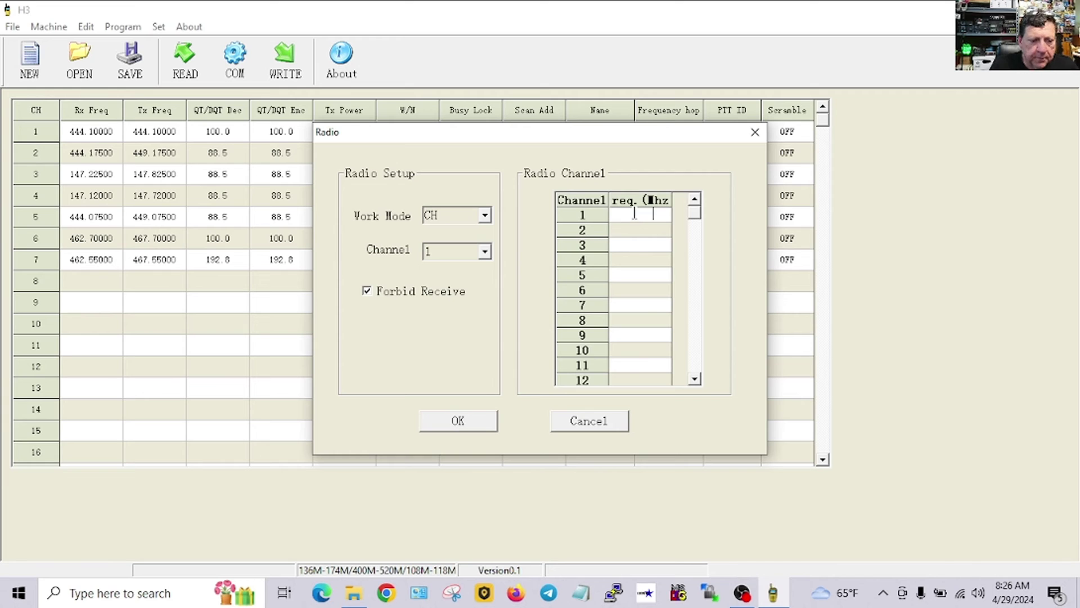
{"action": "type", "text": "99.1"}
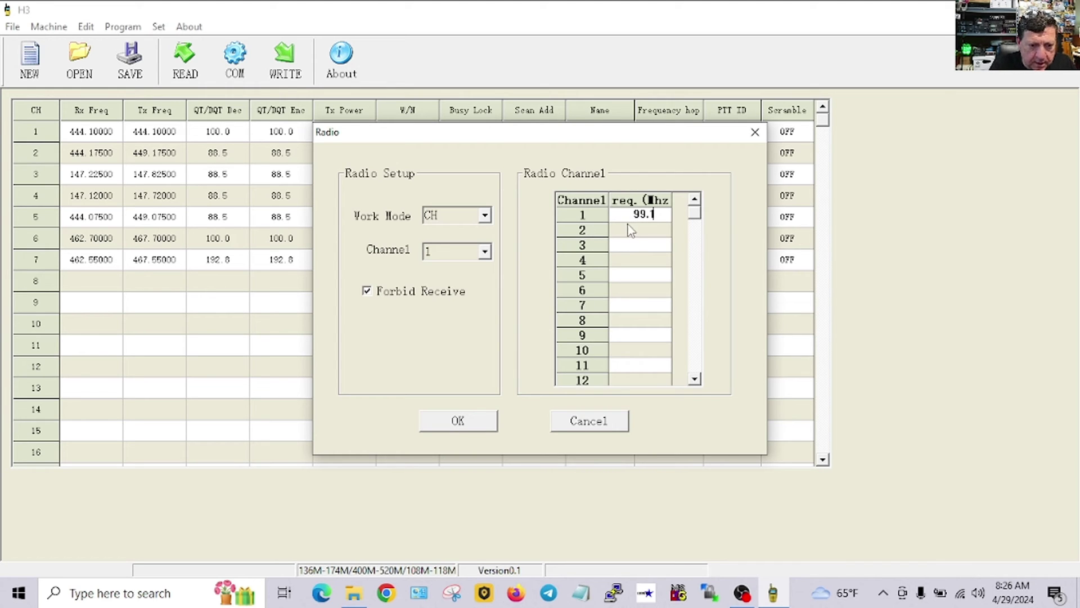
{"action": "left_click", "coordinate": [632, 229]}
{"action": "type", "text": "95"}
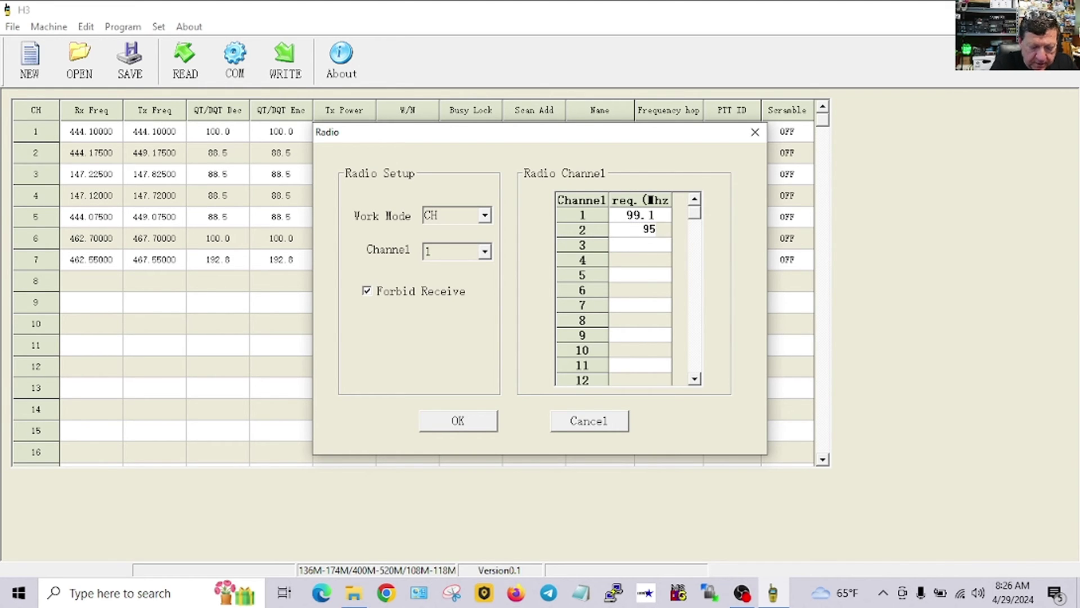
{"action": "type", "text": ".1"}
{"action": "left_click", "coordinate": [443, 426]}
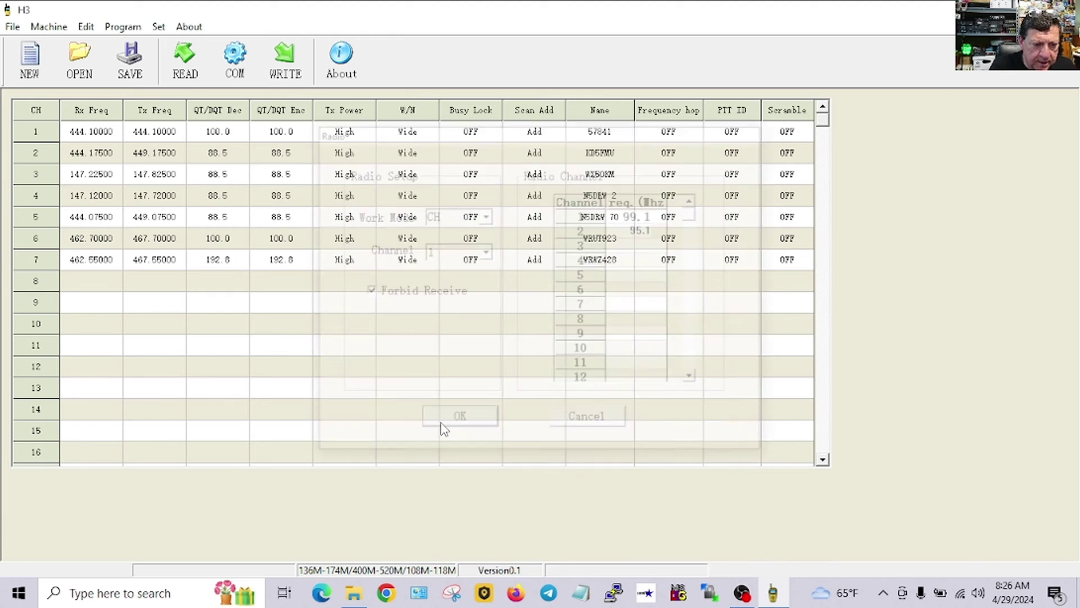
{"action": "left_click", "coordinate": [123, 26]}
{"action": "mouse_move", "coordinate": [85, 27]}
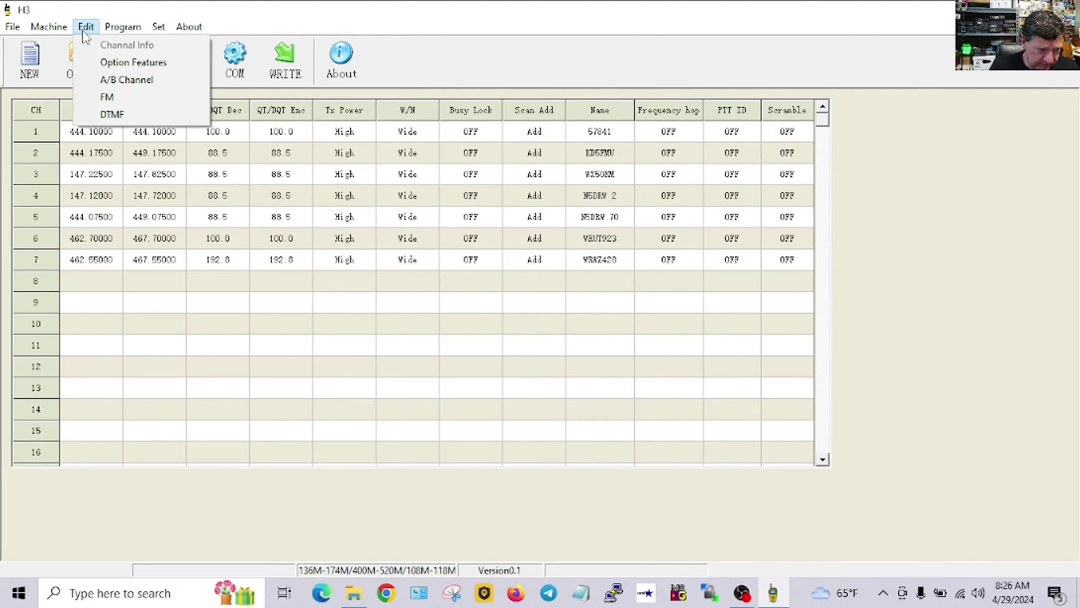
{"action": "left_click", "coordinate": [104, 62]}
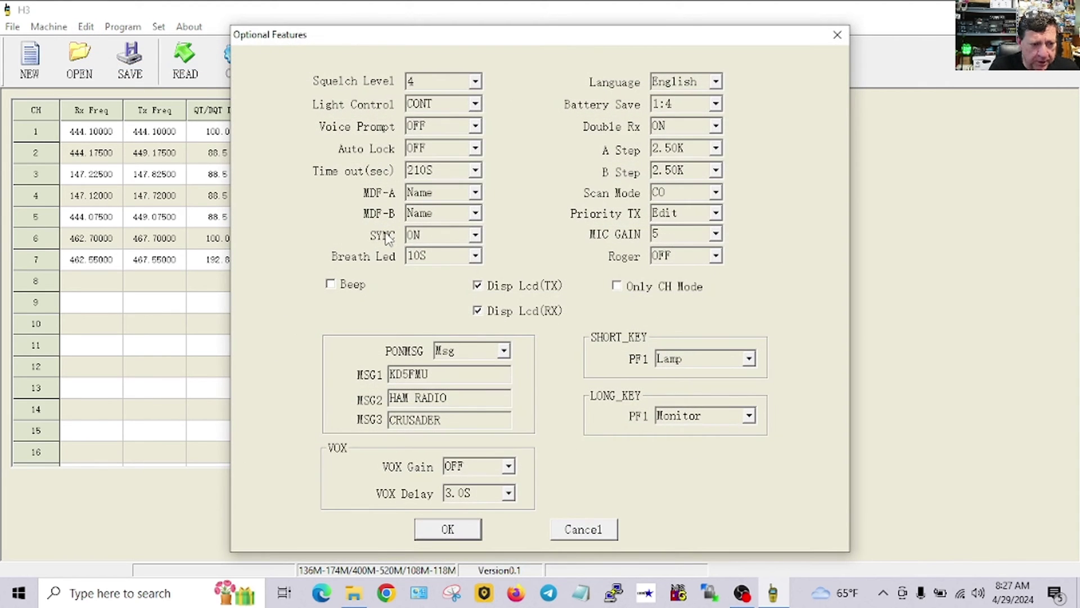
{"action": "left_click", "coordinate": [476, 235]}
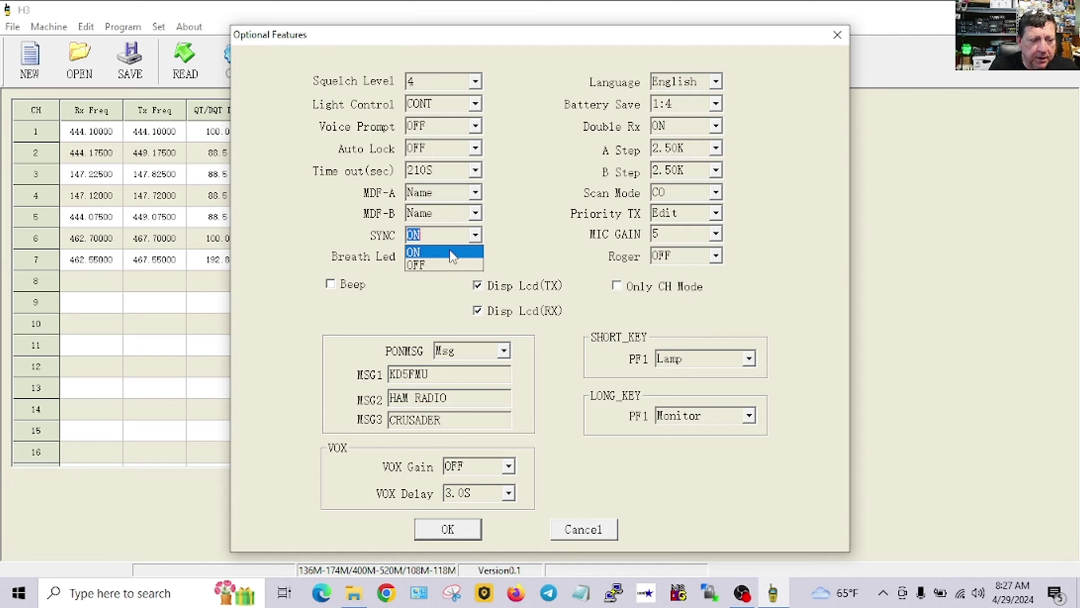
{"action": "left_click", "coordinate": [443, 265]}
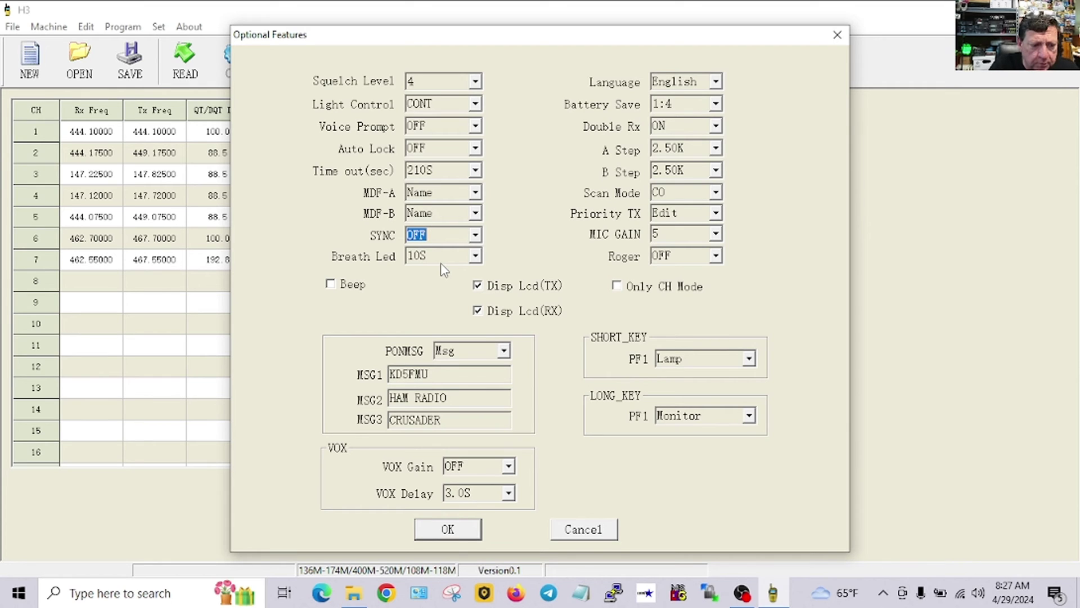
{"action": "left_click", "coordinate": [476, 236]}
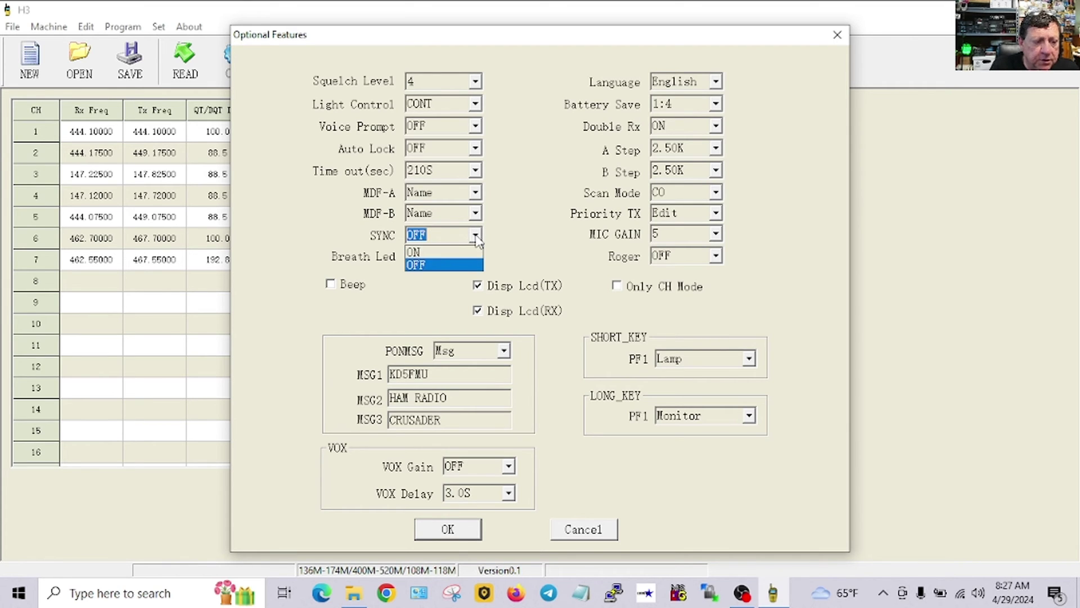
{"action": "left_click", "coordinate": [447, 252]}
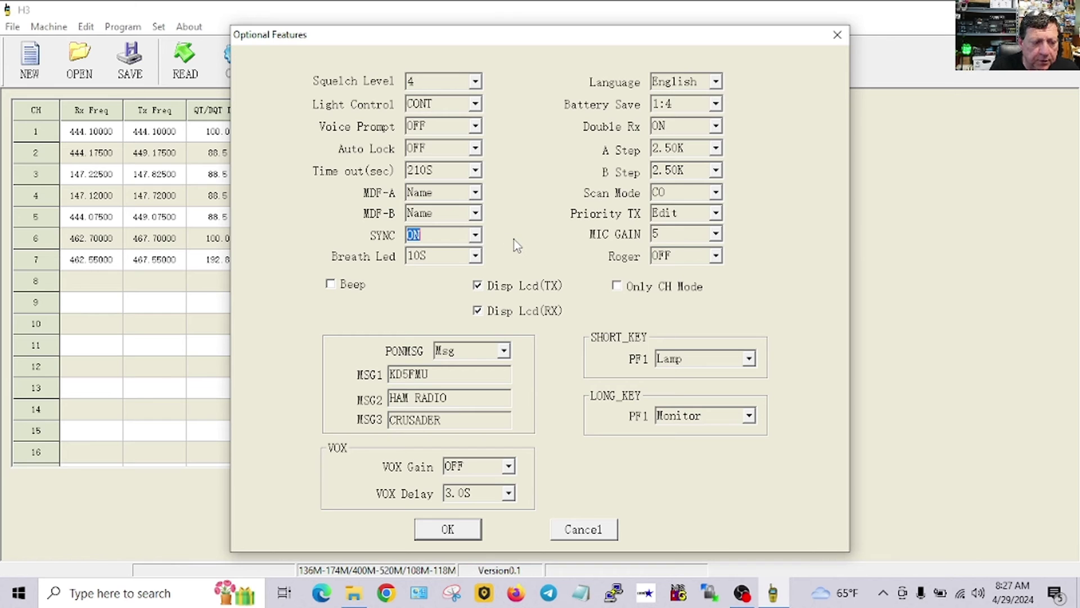
{"action": "left_click", "coordinate": [448, 528]}
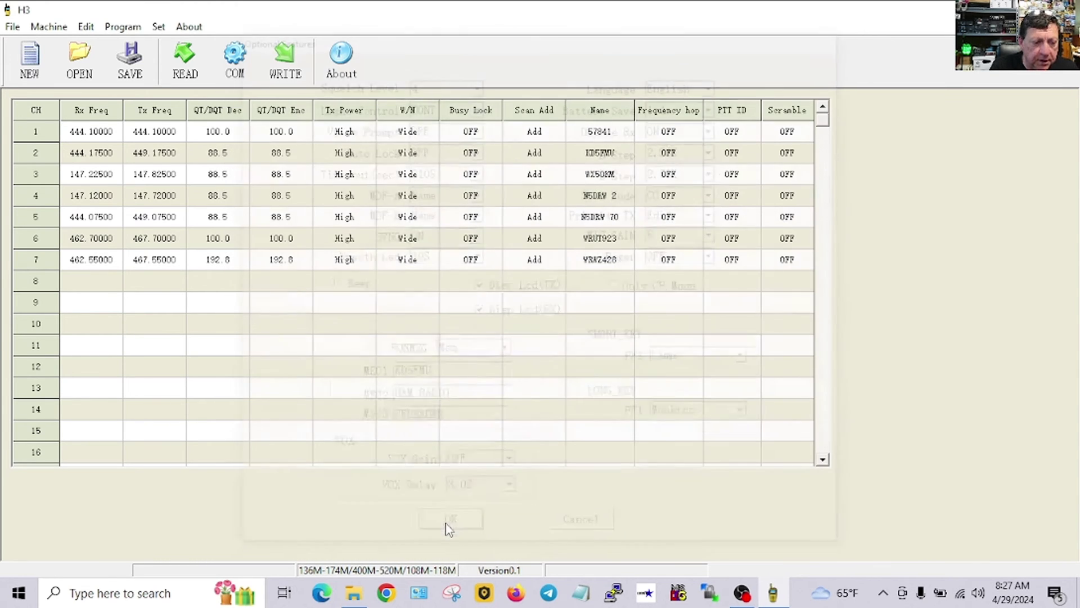
Write the seven-channel code plug to the radio and acknowledge Write Finished
{"action": "left_click", "coordinate": [290, 62]}
{"action": "left_click", "coordinate": [471, 349]}
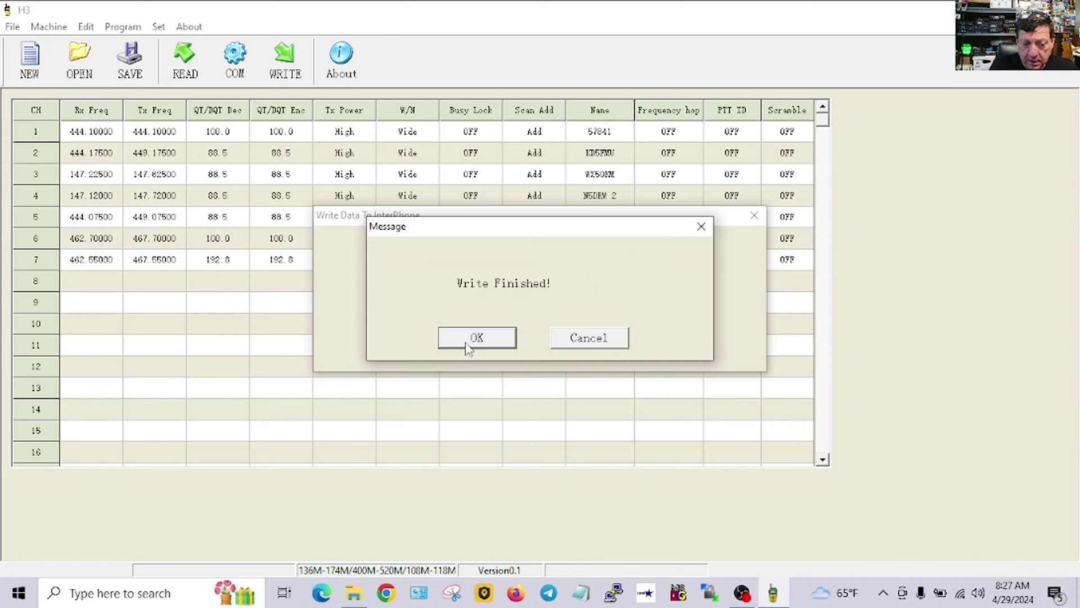
{"action": "left_click", "coordinate": [467, 336]}
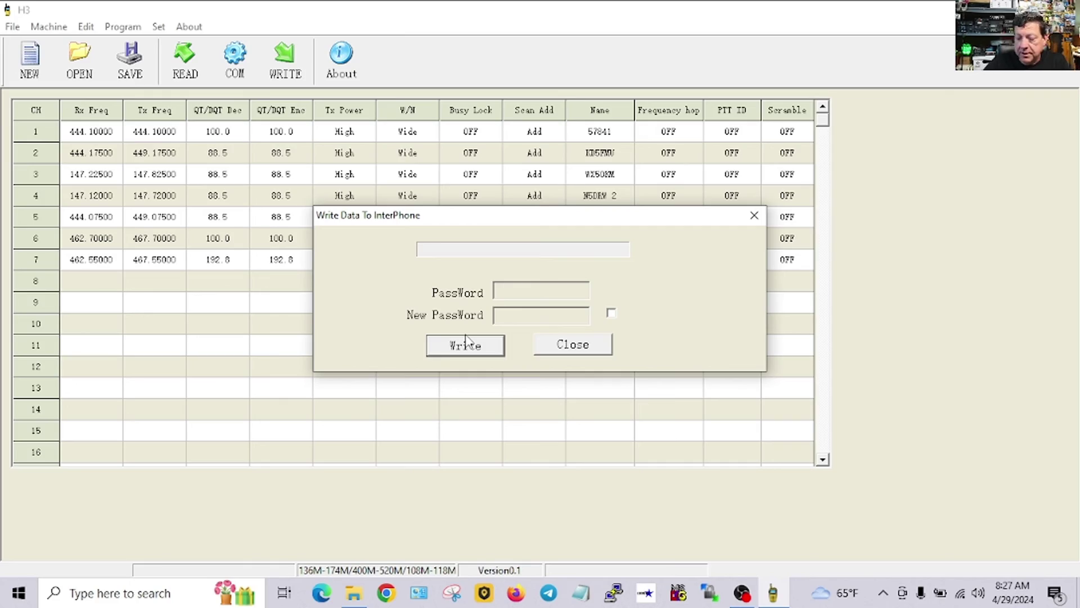